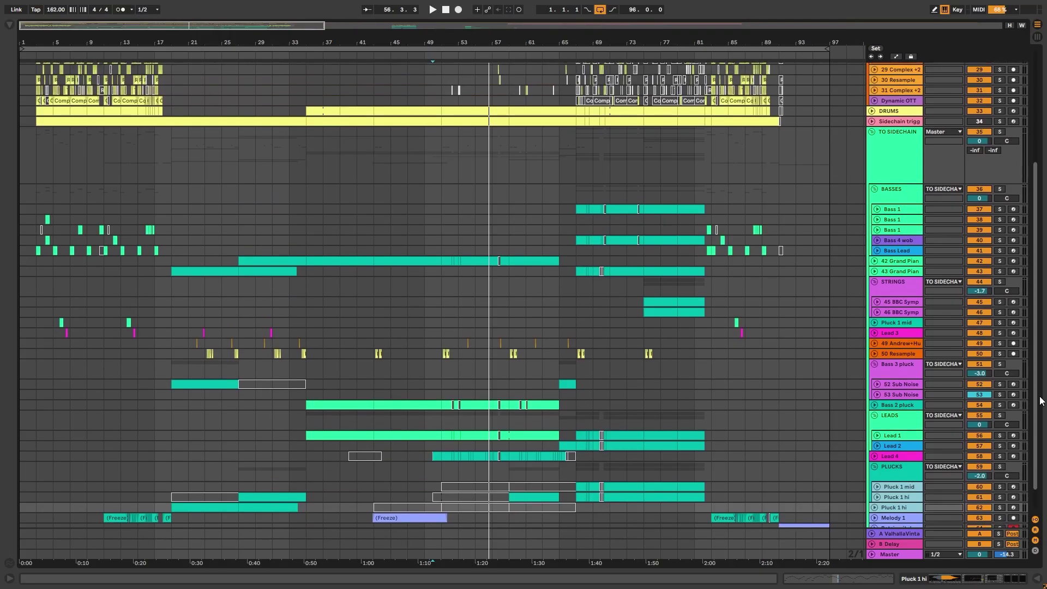
- Look over the whole arrangement during playback, from the glitch drum tracks down to the basses and leads
scroll(1040, 349, "up", 5)
scroll(1041, 327, "up", 3)
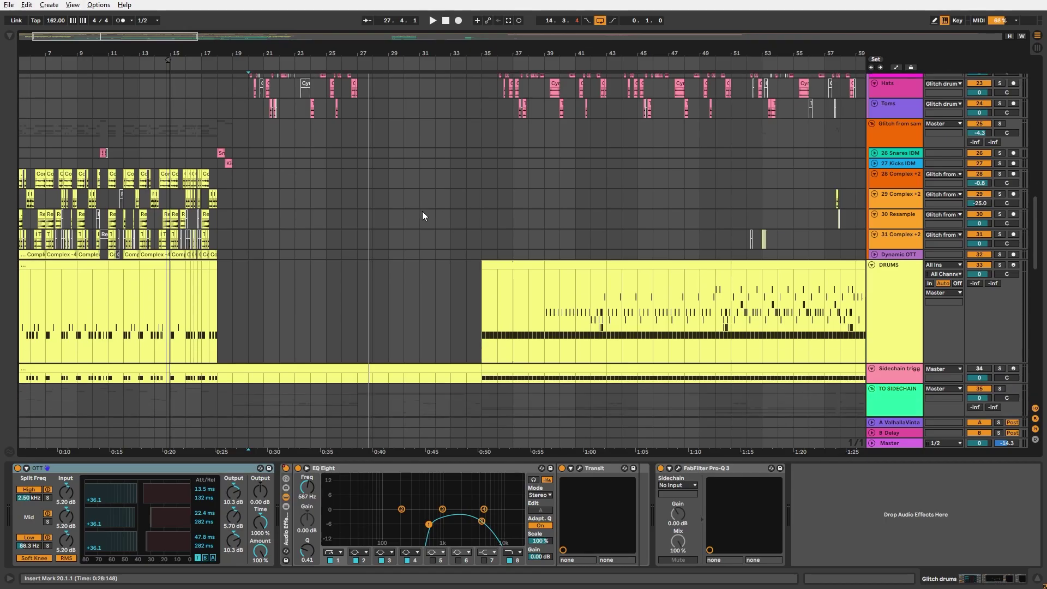
scroll(422, 211, "down", 5)
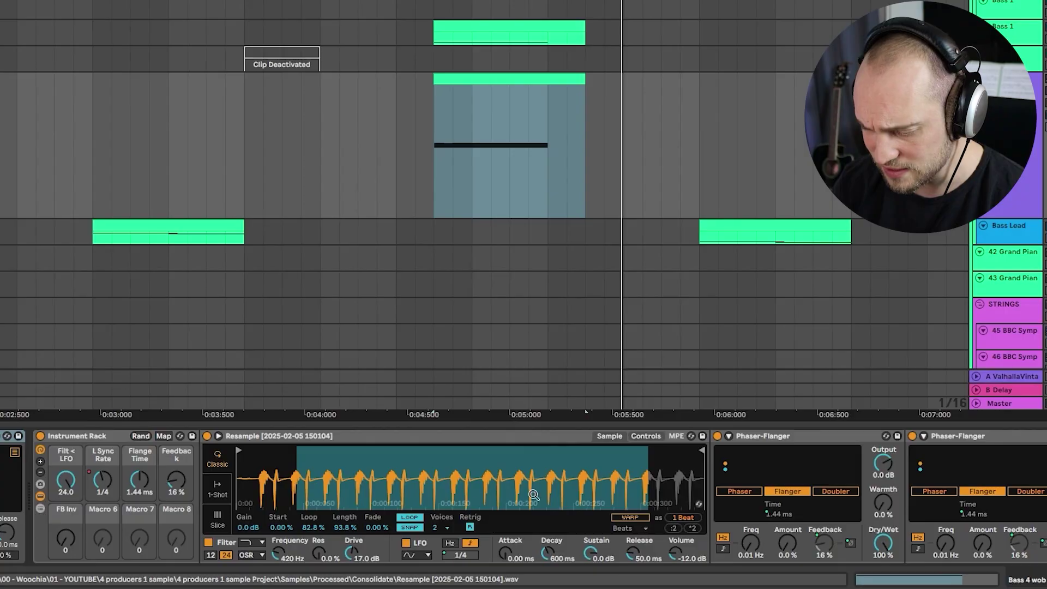
left_click(646, 435)
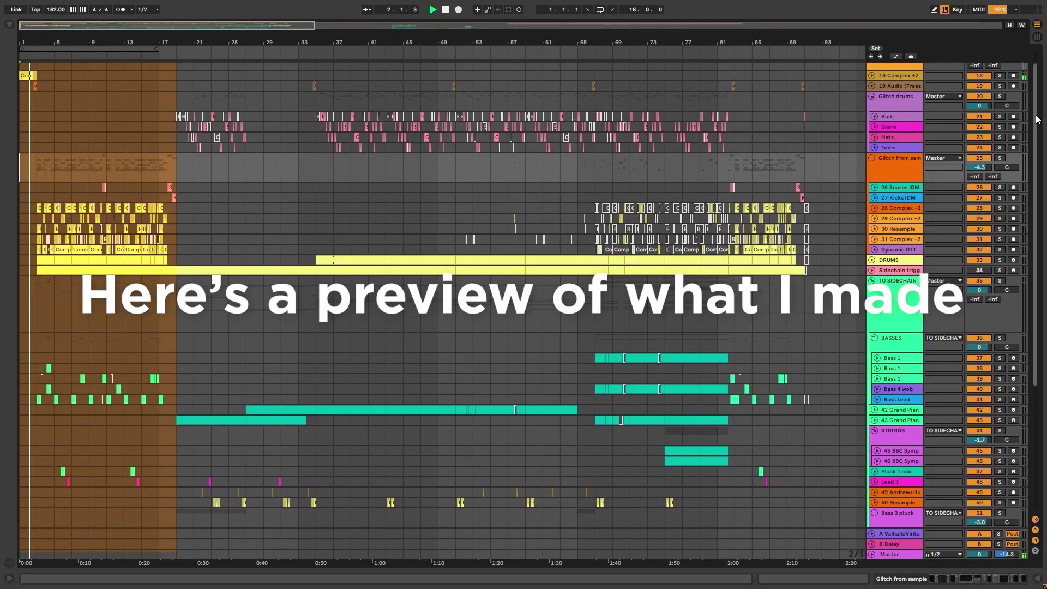
left_click_drag(1037, 120, 1037, 146)
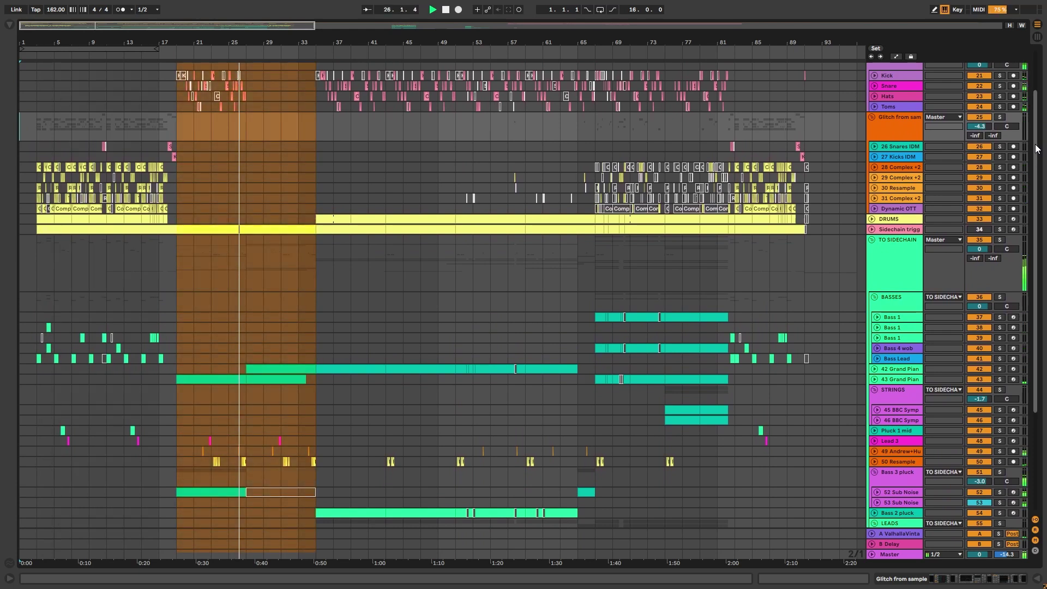
mouse_move(1037, 147)
left_mouse_down()
mouse_move(1031, 236)
mouse_move(1041, 131)
left_mouse_up()
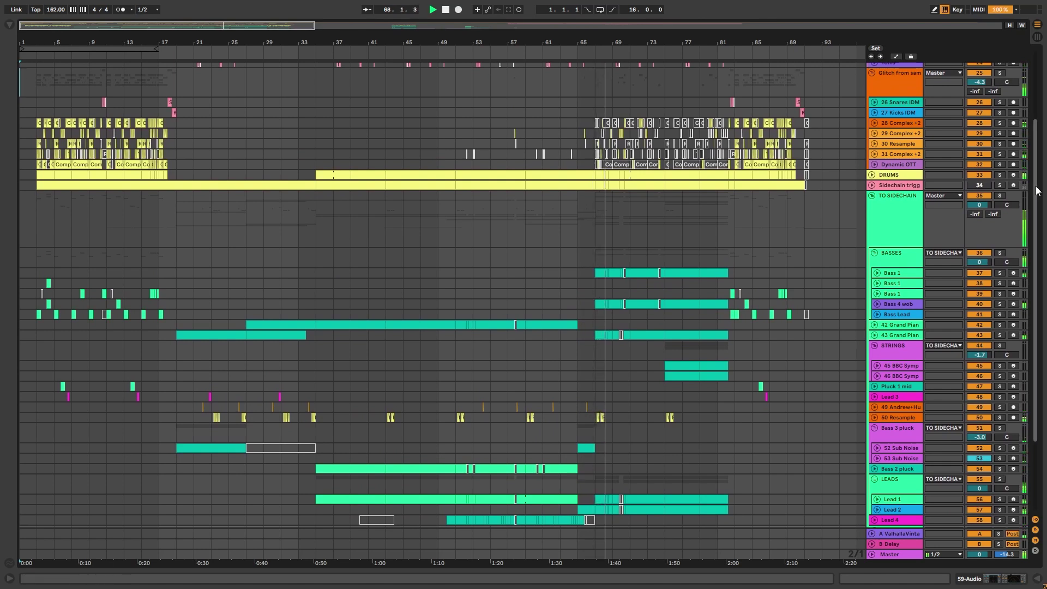
left_click_drag(1038, 190, 1039, 179)
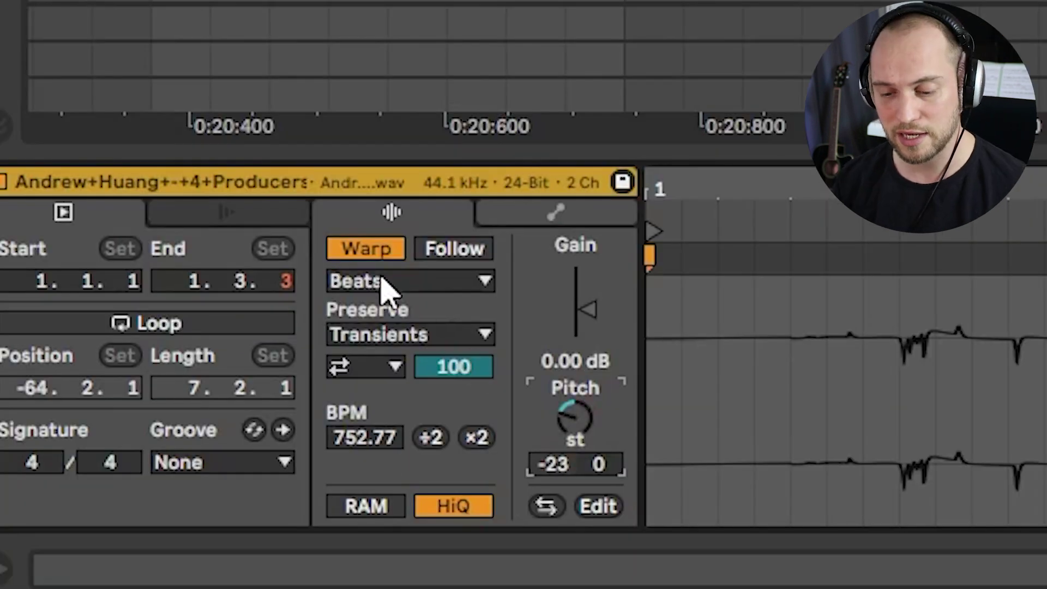
- Inspect the sample clip's Beats warp setting and play back that clip and the Texture grain 32 flux 11 clip
left_click(384, 284)
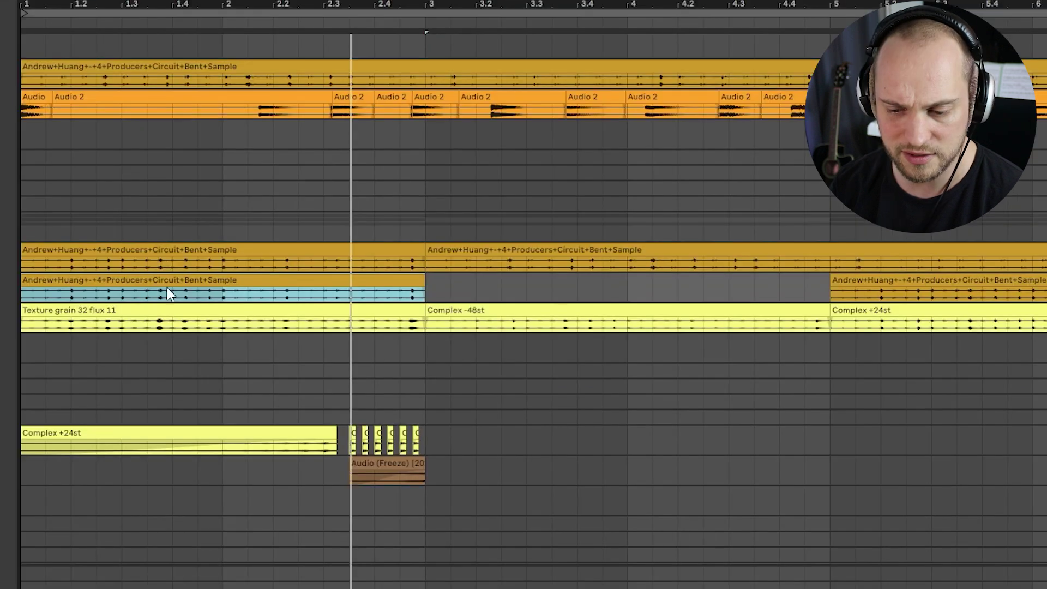
key("space")
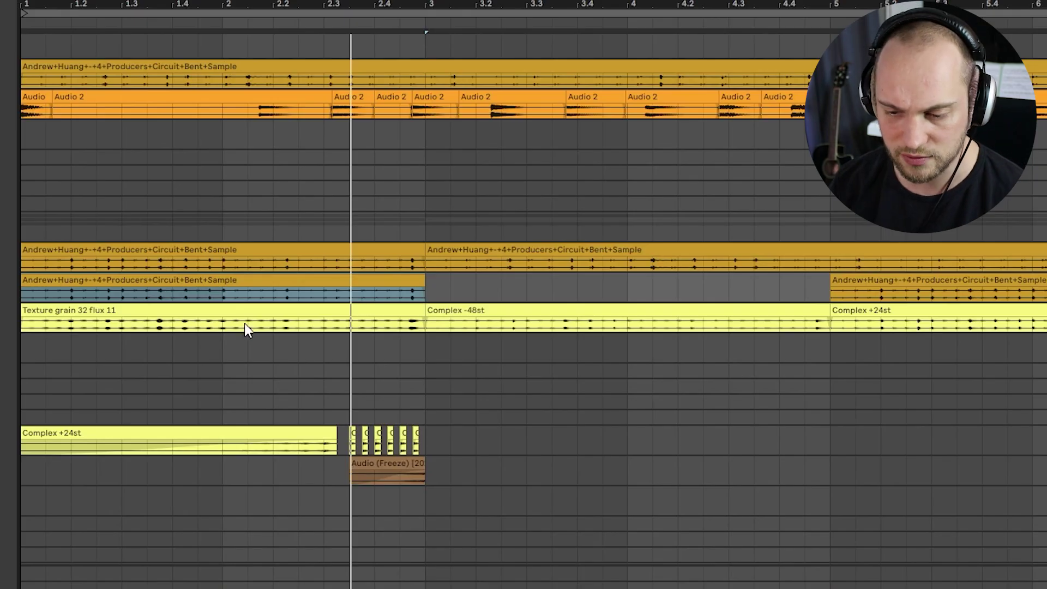
left_click(237, 315)
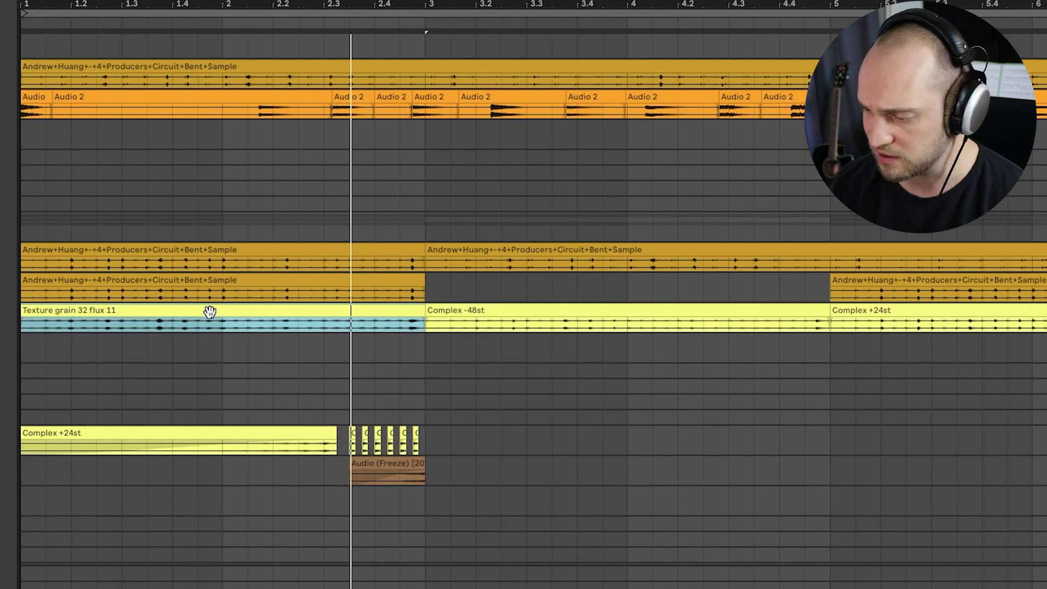
key("space")
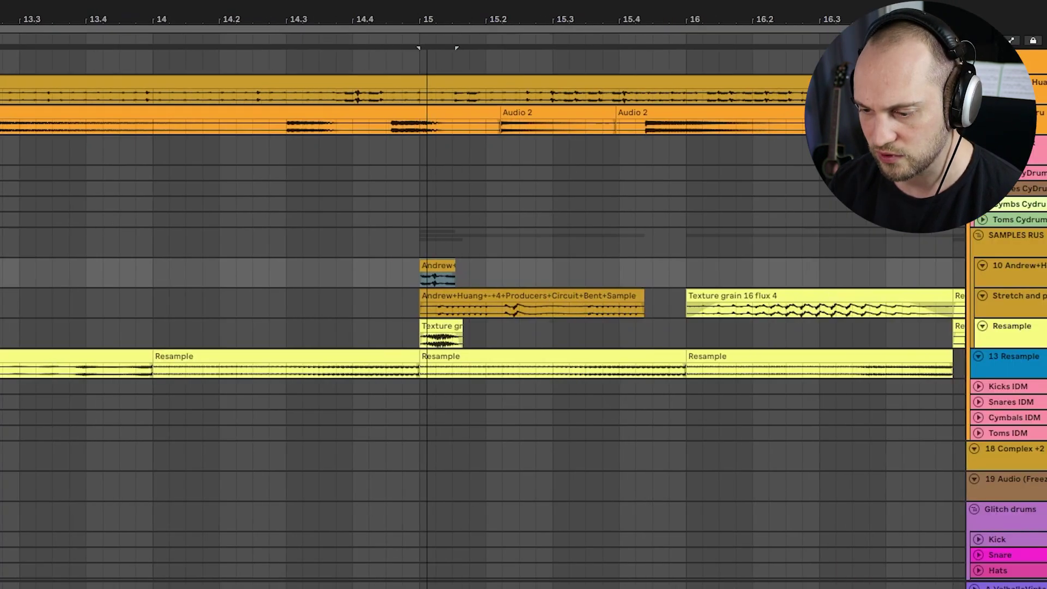
- Play back the short circuit-bent sample clip at bar 15 and select the Resample clip at bar 14
key("plus")
key("plus")
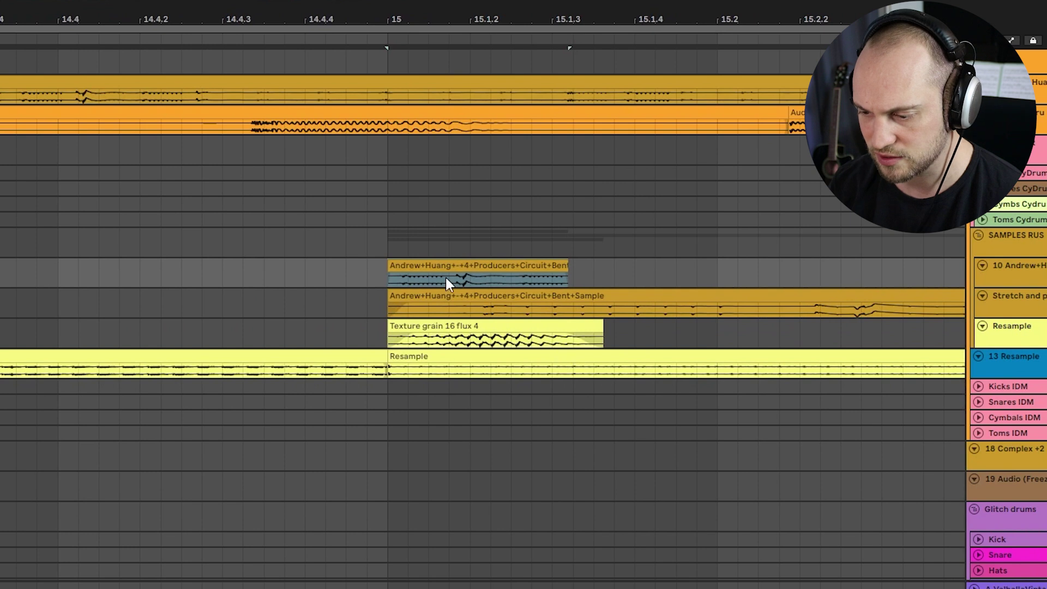
key("space")
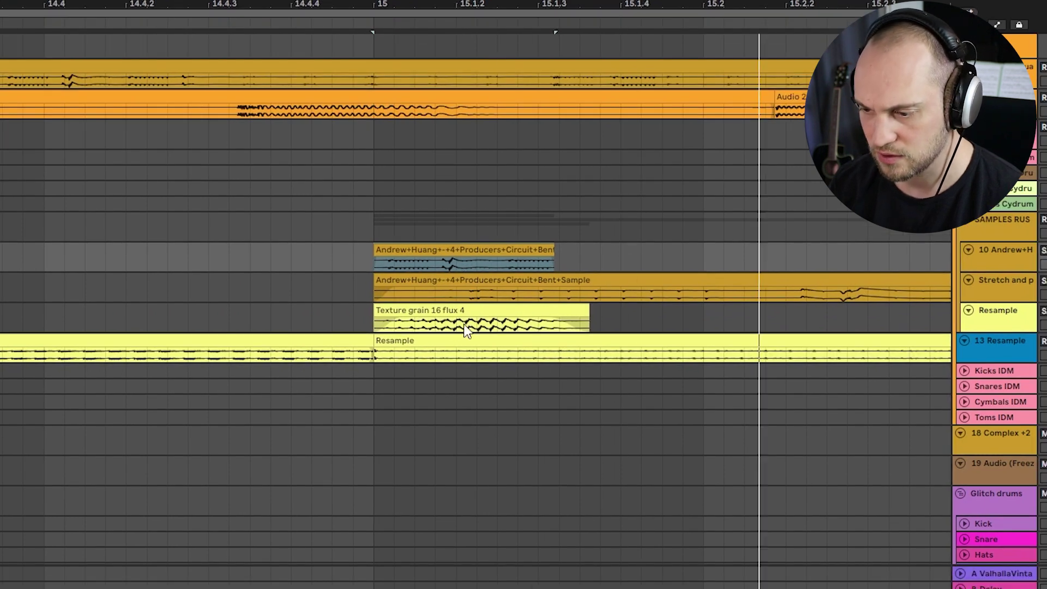
left_click_drag(398, 5, 398, 0)
left_click(136, 341)
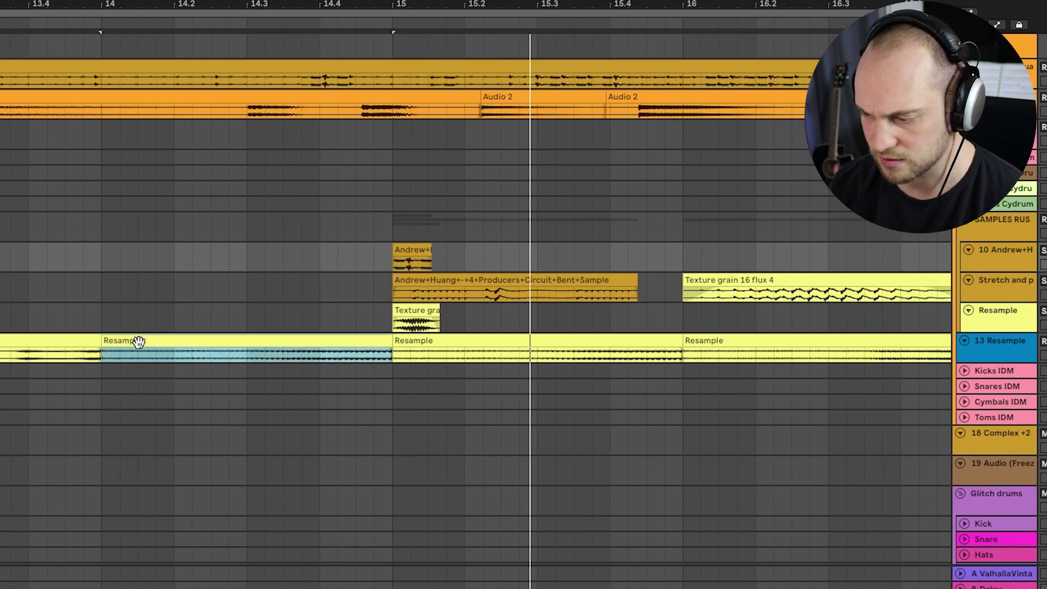
left_click_drag(720, 5, 351, 23)
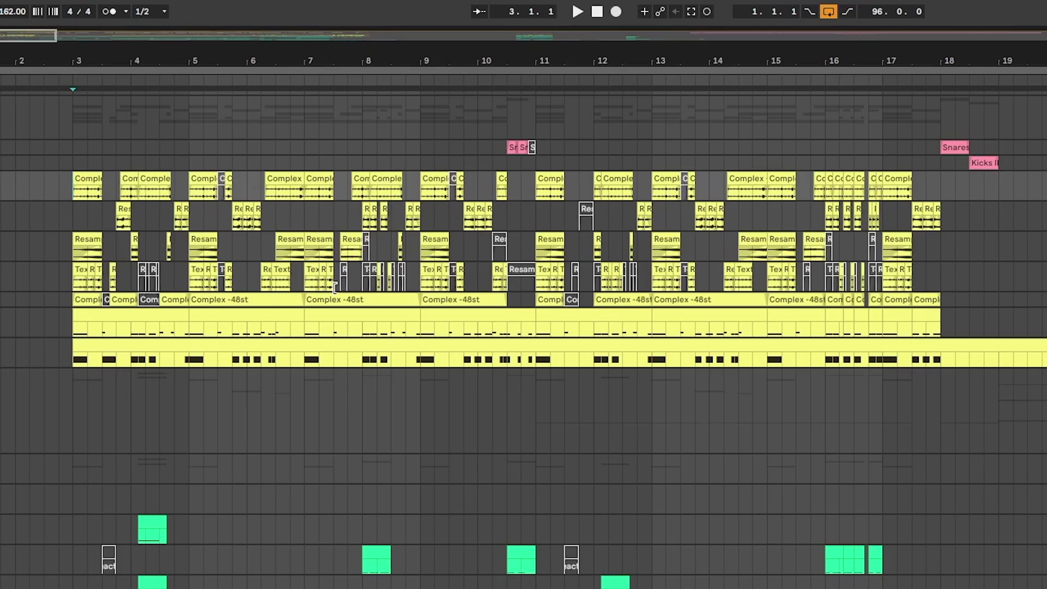
- Play the glitch section from bar 3 and inspect the effect chains of the 30 Resample and Dynamic OTT tracks
key("space")
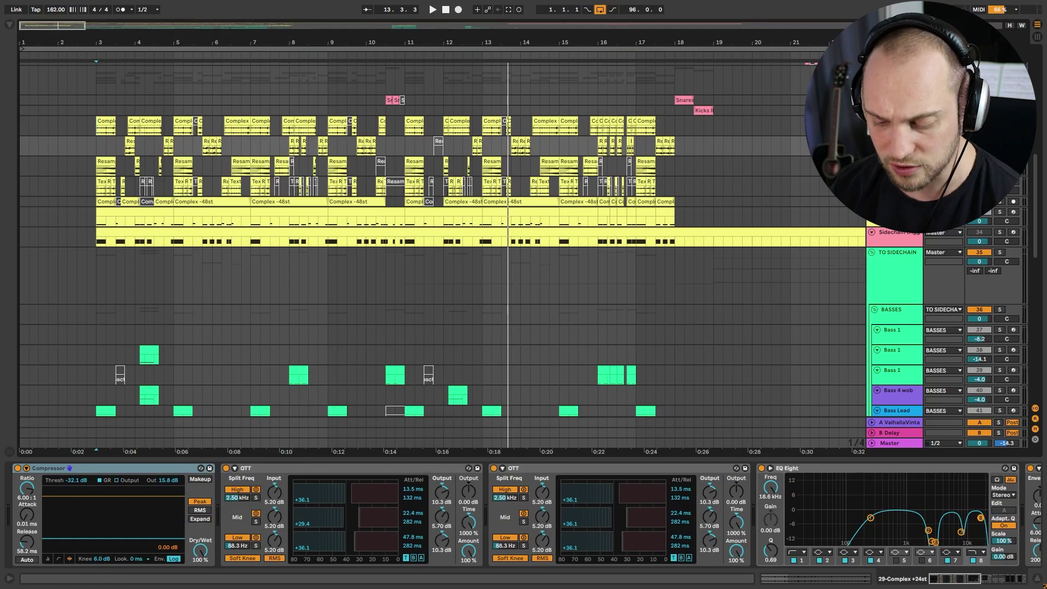
key("Down")
key("Down")
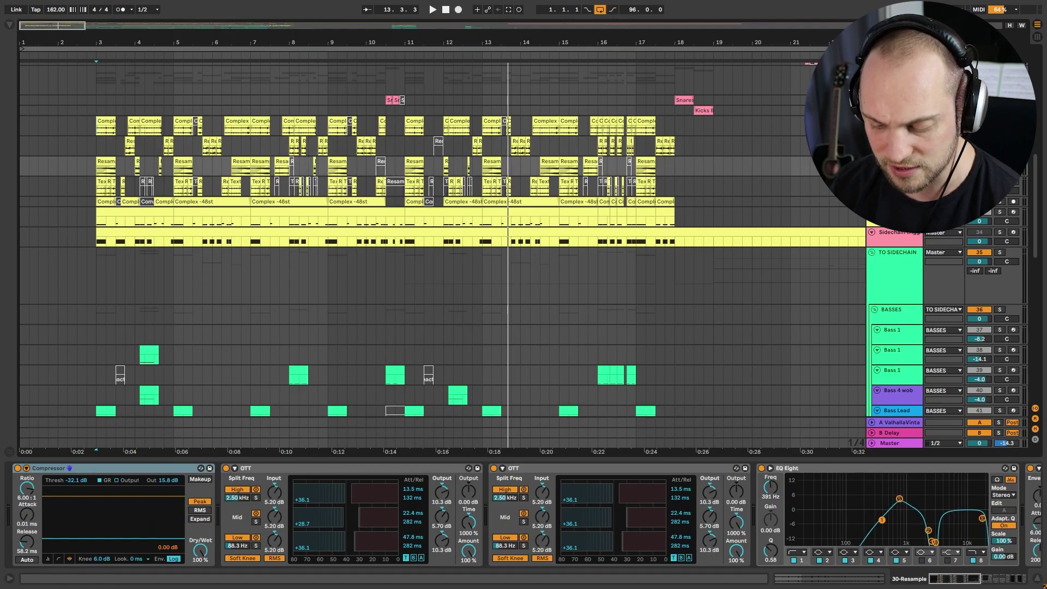
left_click(404, 201)
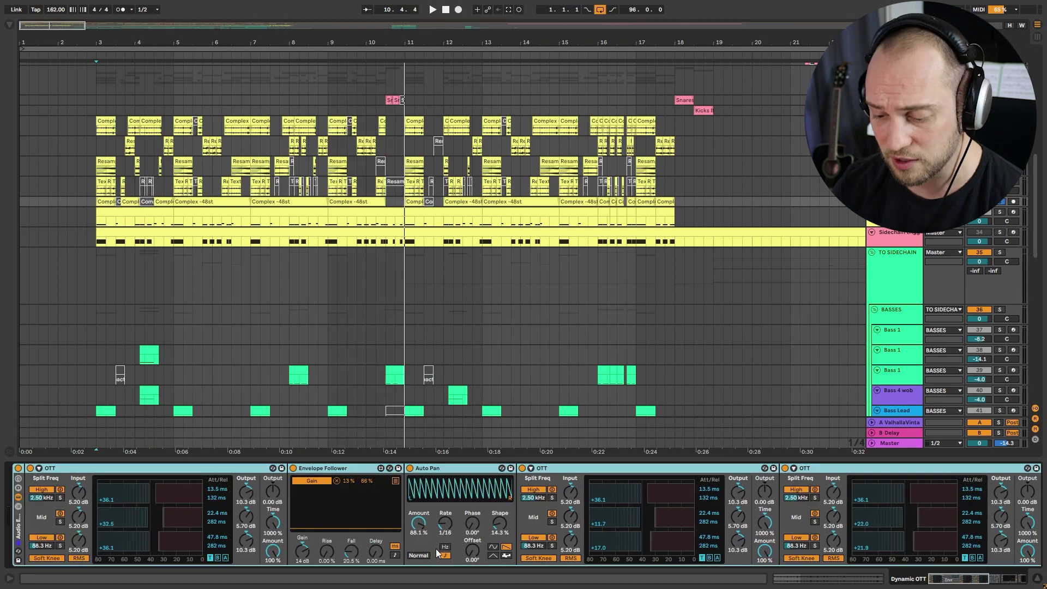
scroll(253, 515, "right", 5)
key("space")
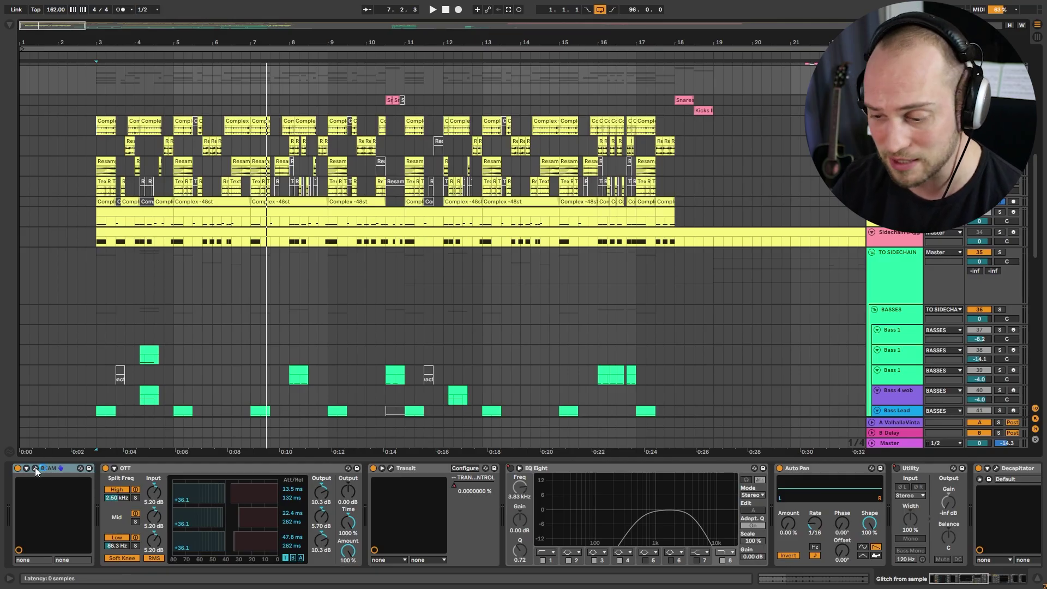
- Open the BEAM plugin on the Glitch from sample group and undo its preset changes back to Breaking the Bank
left_click(35, 468)
left_click(366, 108)
left_click(367, 109)
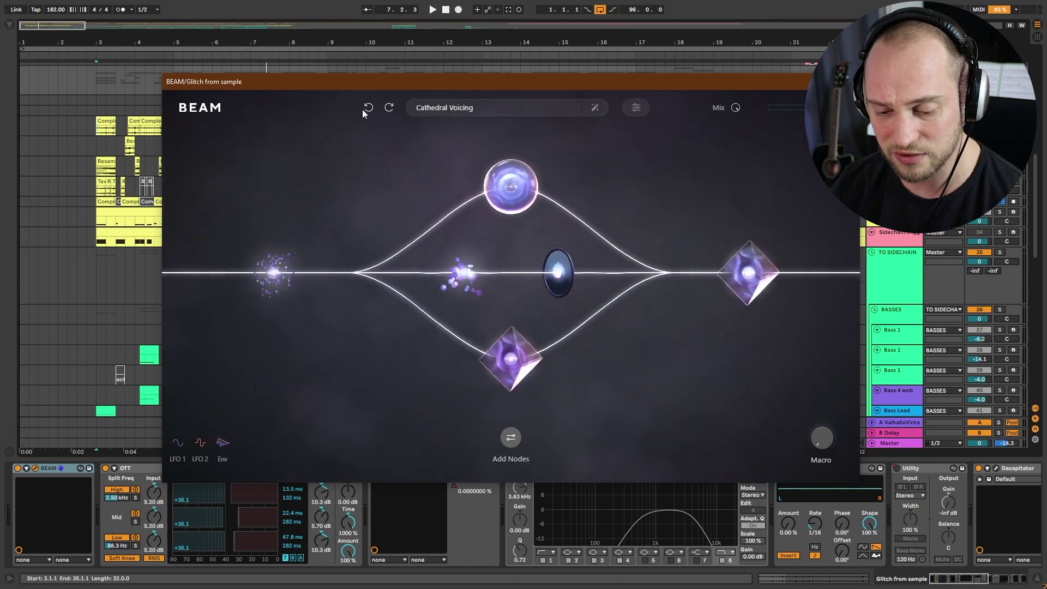
left_click(361, 108)
left_click(357, 112)
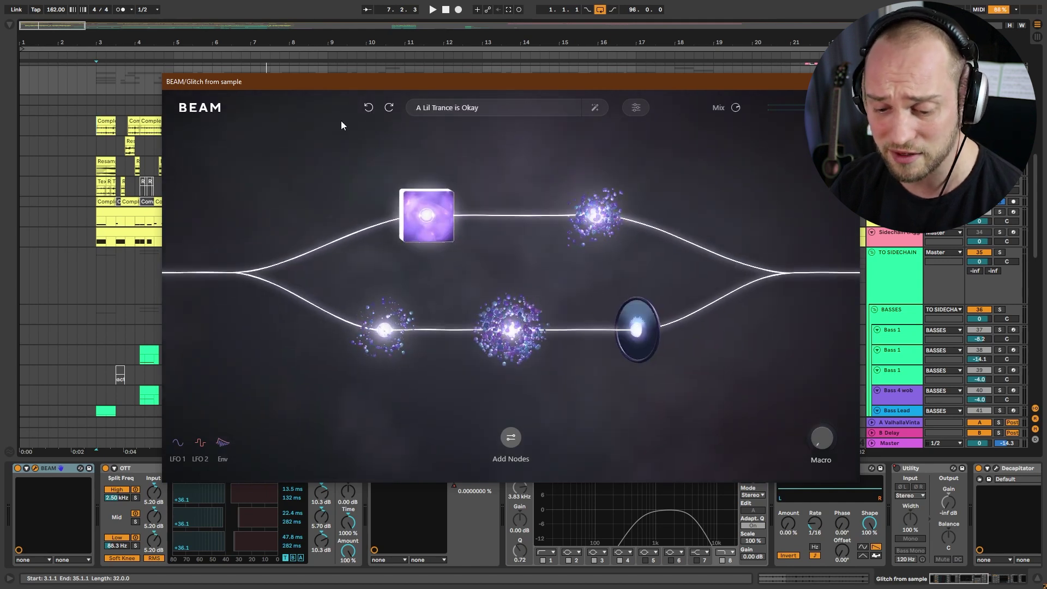
left_click(367, 107)
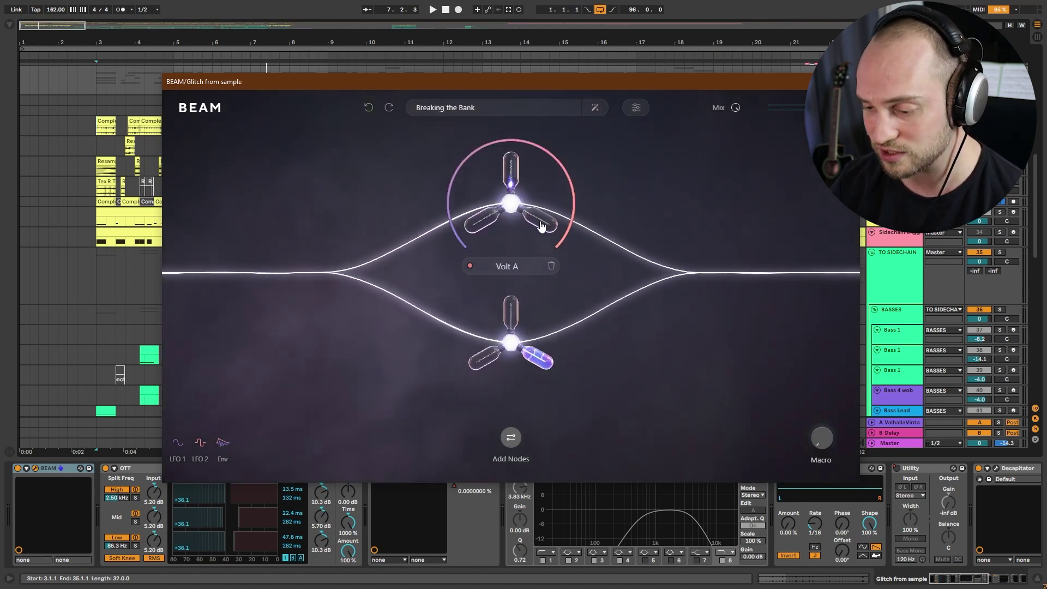
- Compare the glitch group with and without BEAM by bypassing and re-enabling the plugin twice during playback
left_click(17, 468)
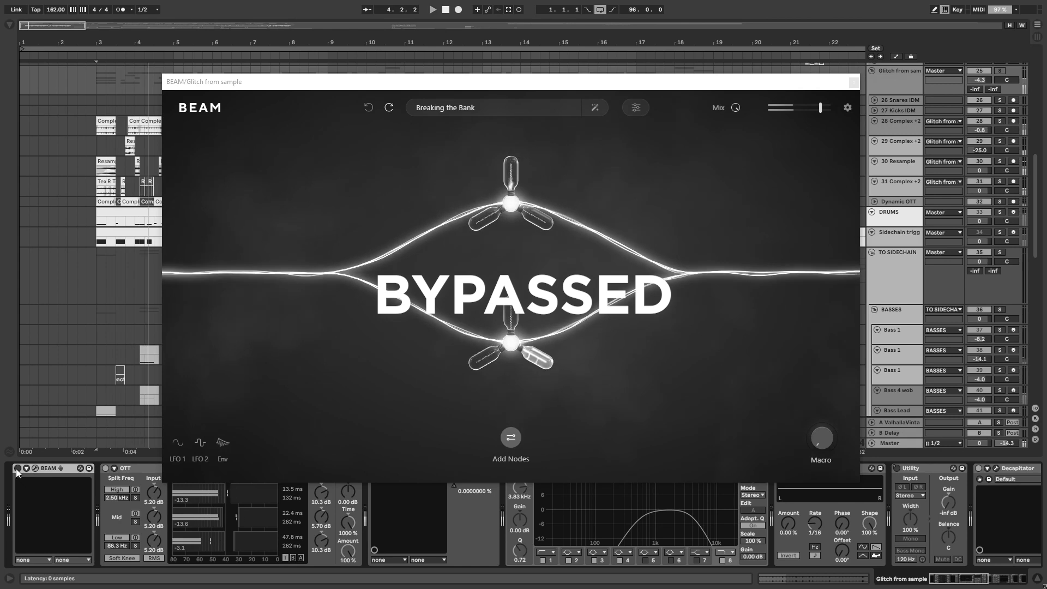
left_click(17, 468)
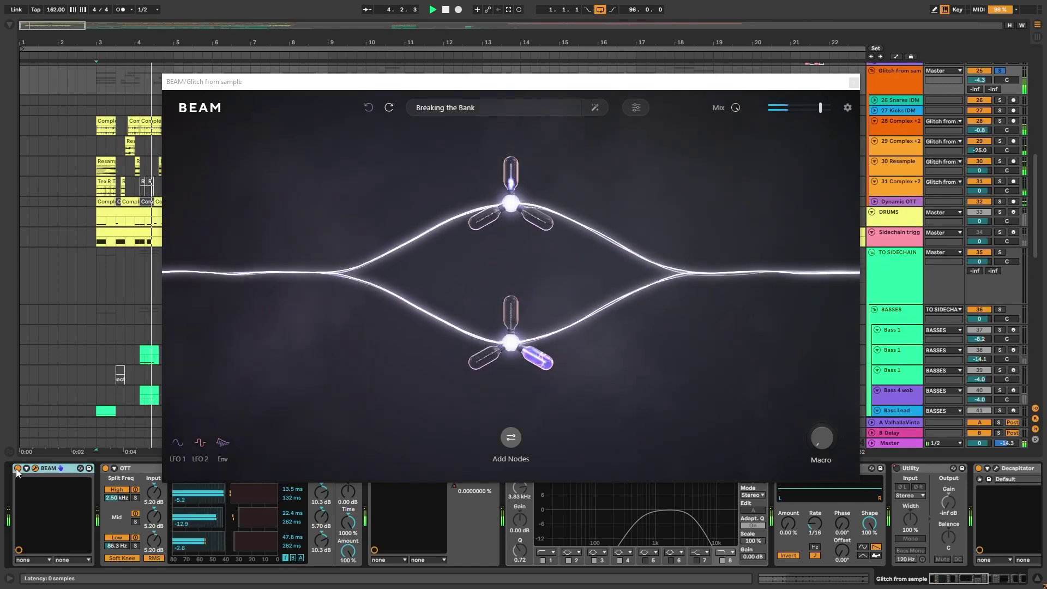
left_click(17, 468)
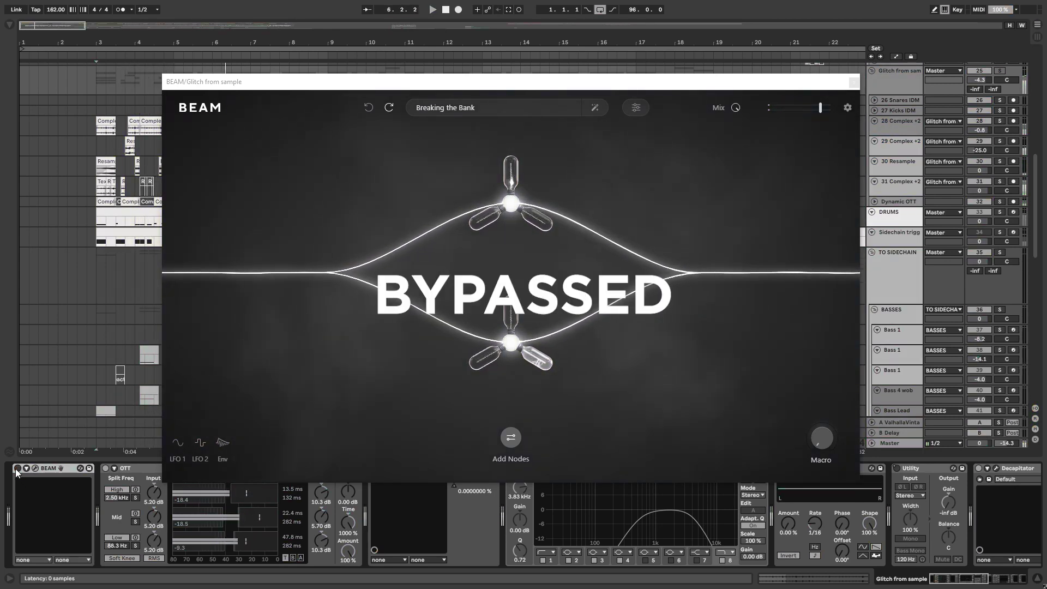
left_click(17, 468)
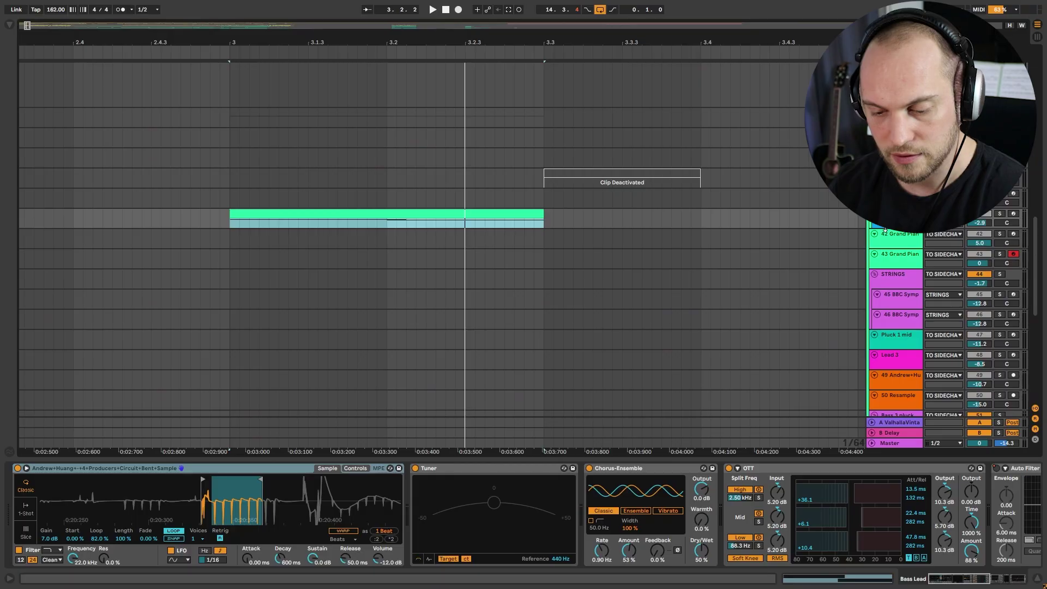
- Enlarge the Bass Lead track to reveal its notes and play back its clips at bars 3 and 5
left_click_drag(881, 229, 882, 293)
key("minus")
key("space")
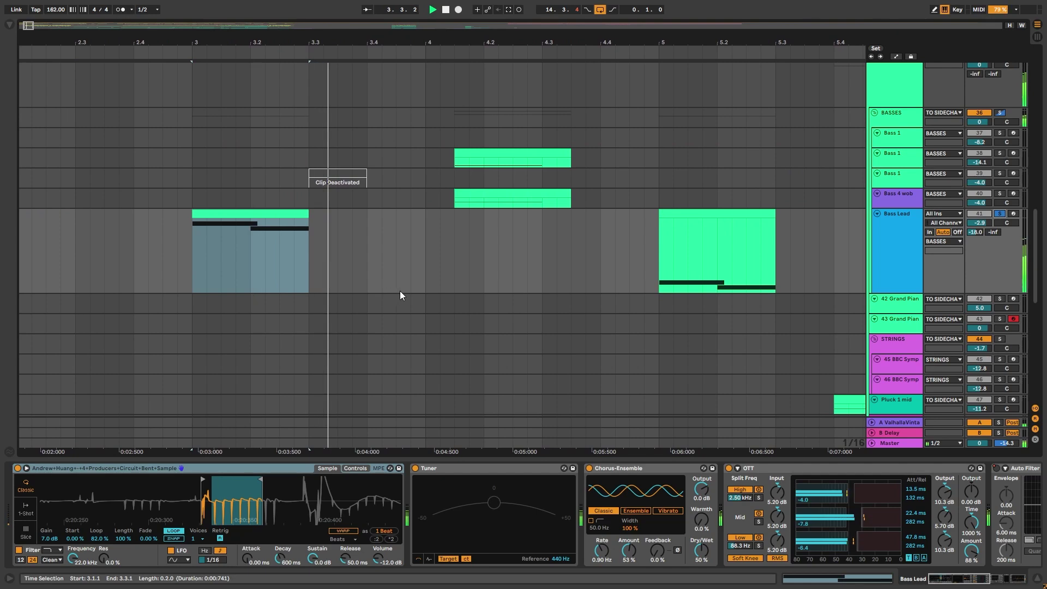
left_click(702, 269)
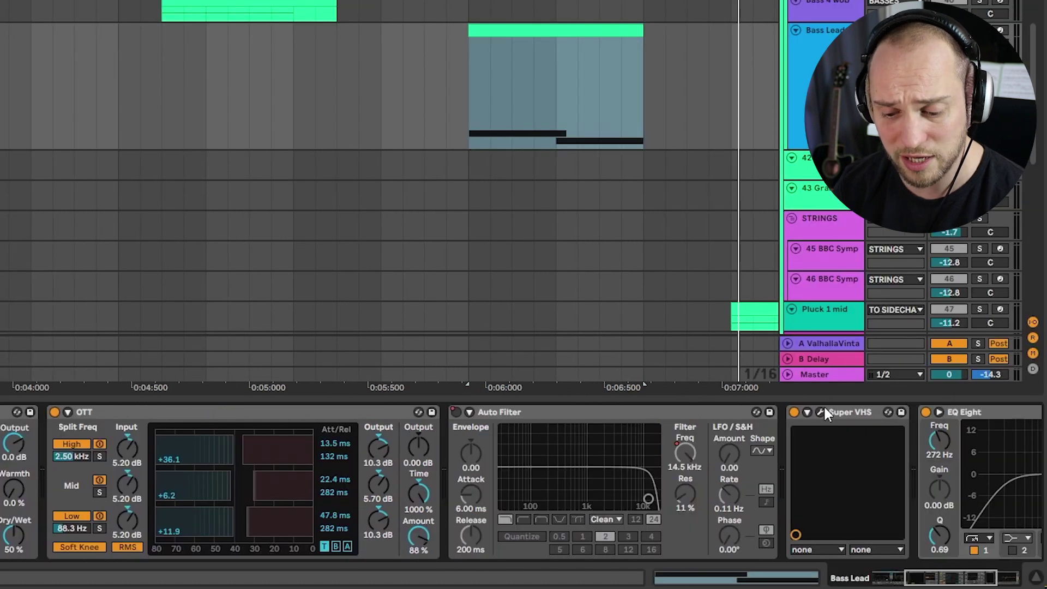
- Inspect the Super VHS plugin on the Bass Lead track and play back the bar 3 and bar 5 bass clips
left_click(822, 410)
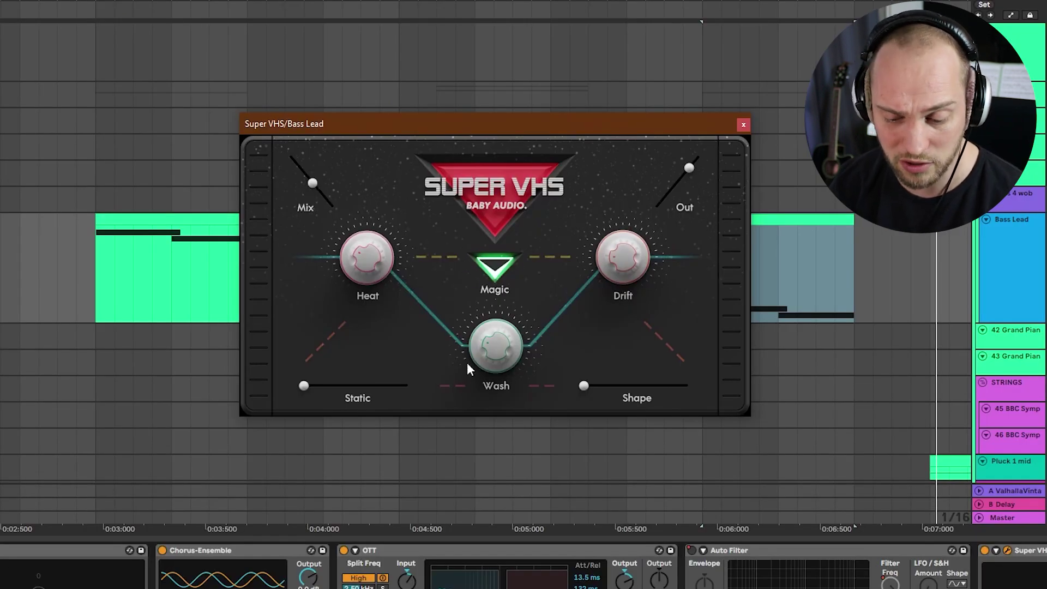
key("space")
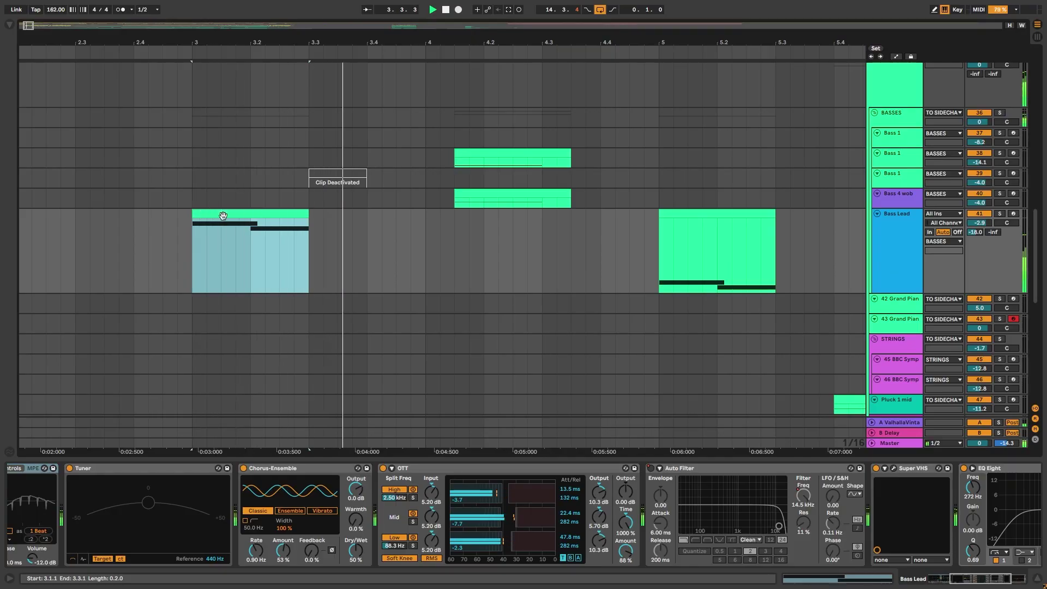
left_click(677, 213)
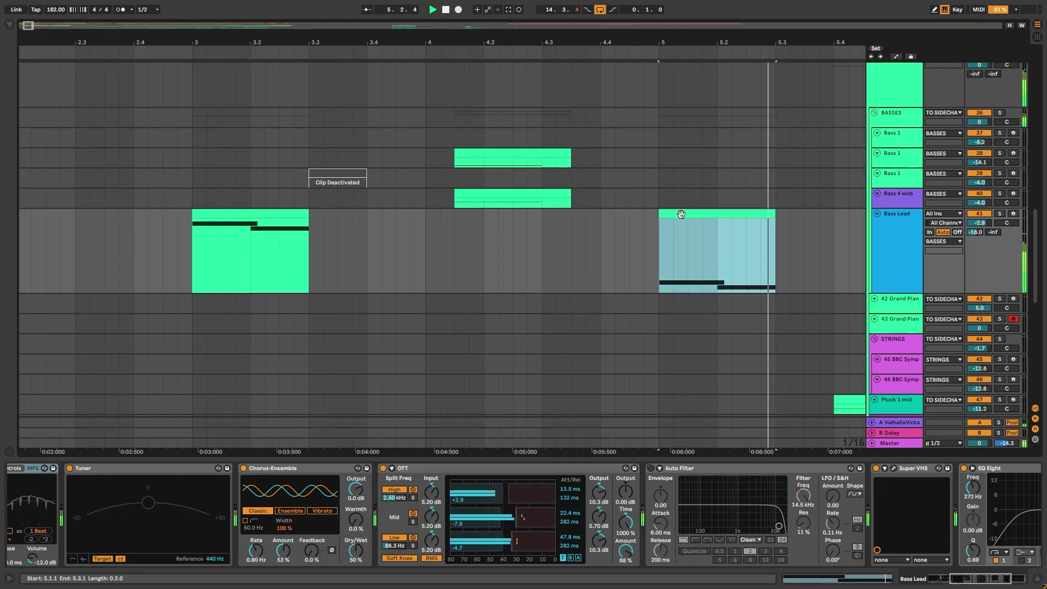
- Show the sampler controls for the Bass 4 wob track and open the BEAM plugin further along its device chain
left_click(463, 198)
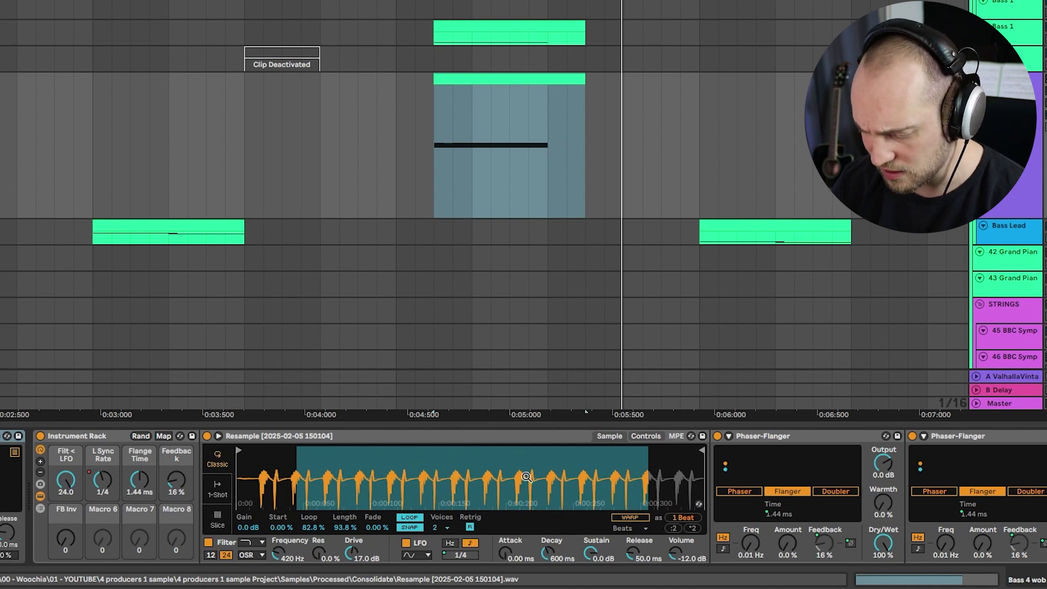
left_click(646, 437)
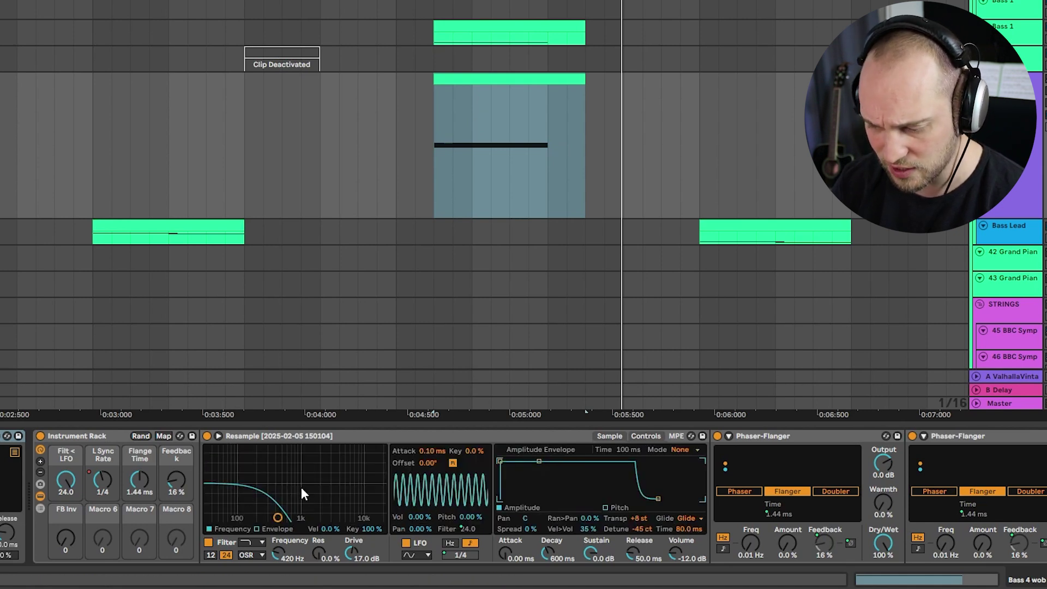
scroll(356, 476, "right", 5)
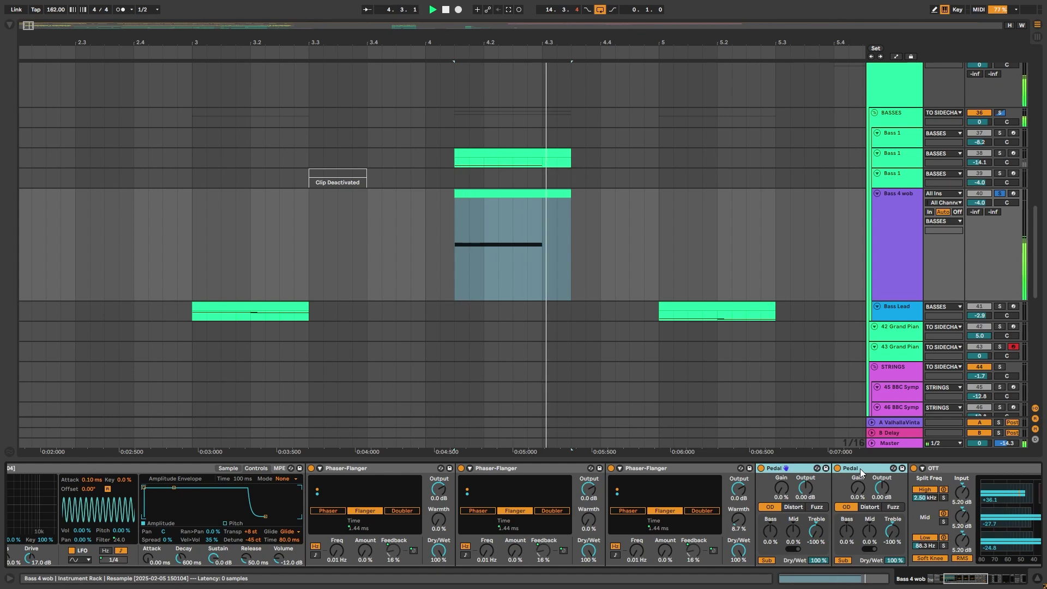
left_click(945, 578)
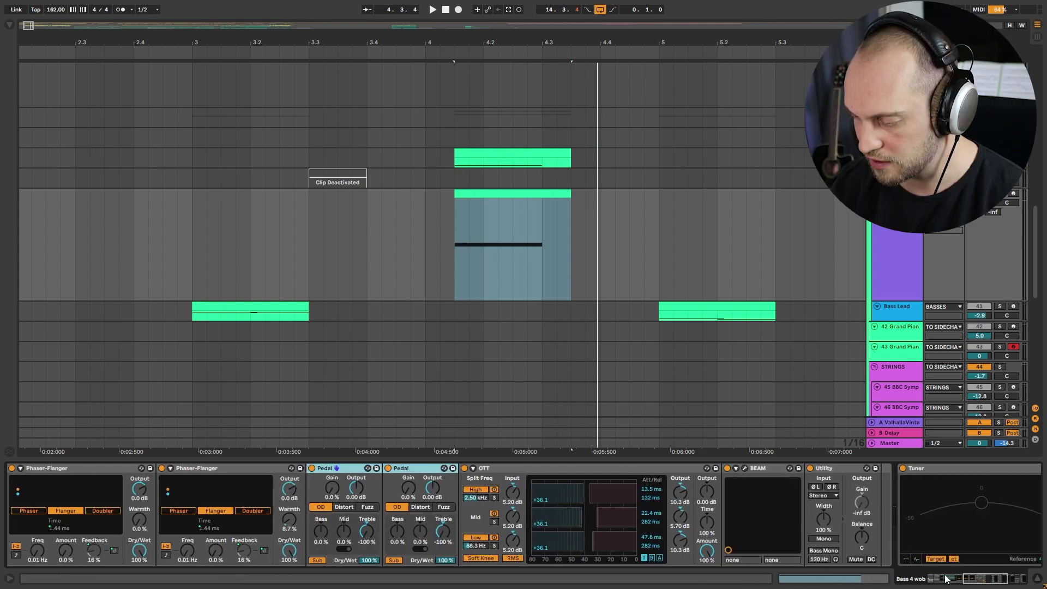
left_click(745, 468)
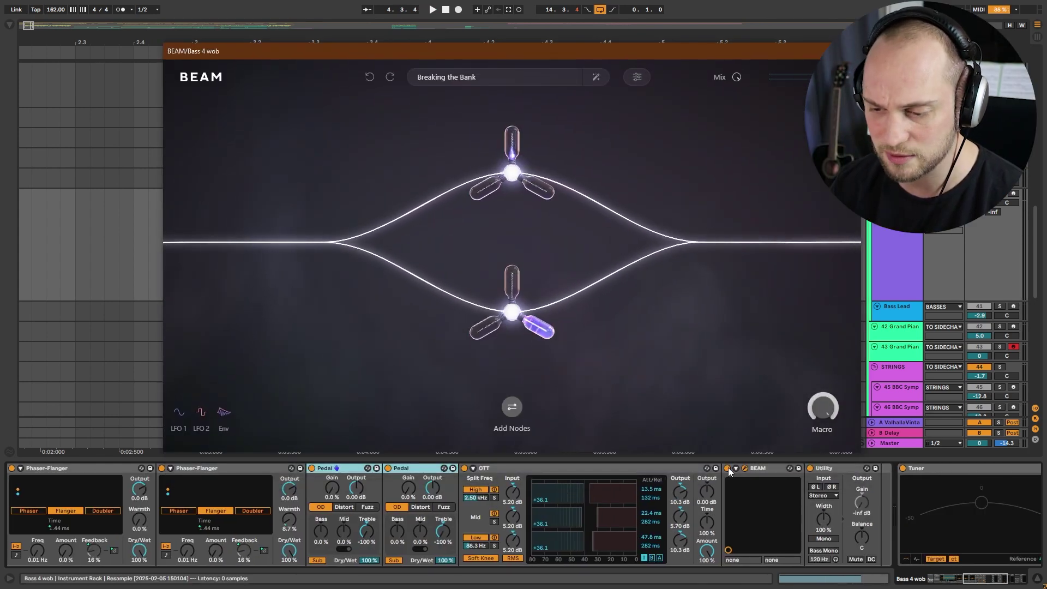
- Compare the Bass 4 wob sound with BEAM bypassed and enabled, and examine the instruments earlier in its device chain
left_click(727, 469)
left_click(727, 469)
left_click(728, 469)
left_click(728, 468)
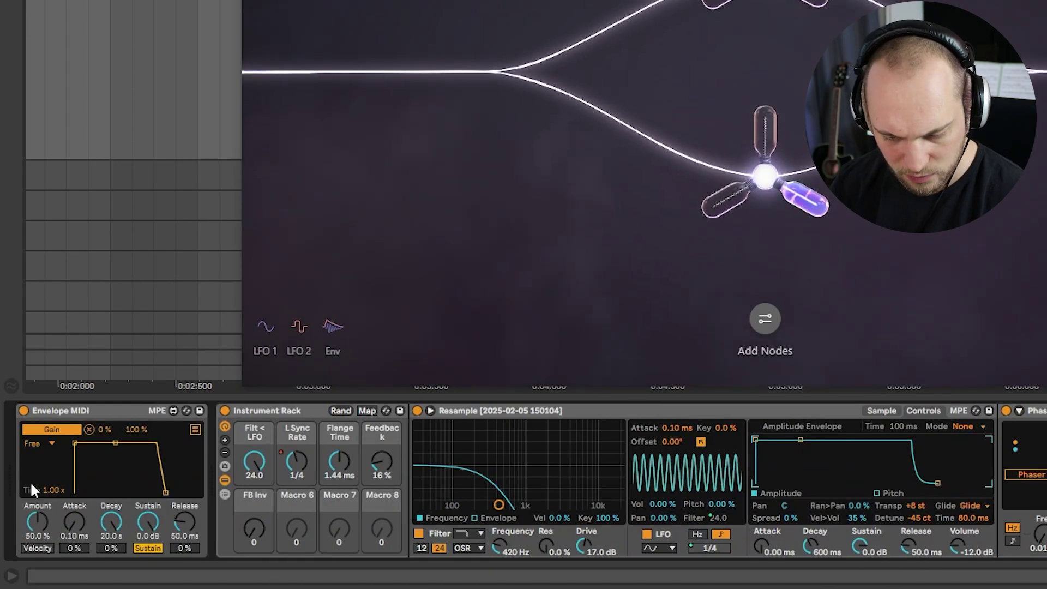
left_click_drag(916, 578, 973, 579)
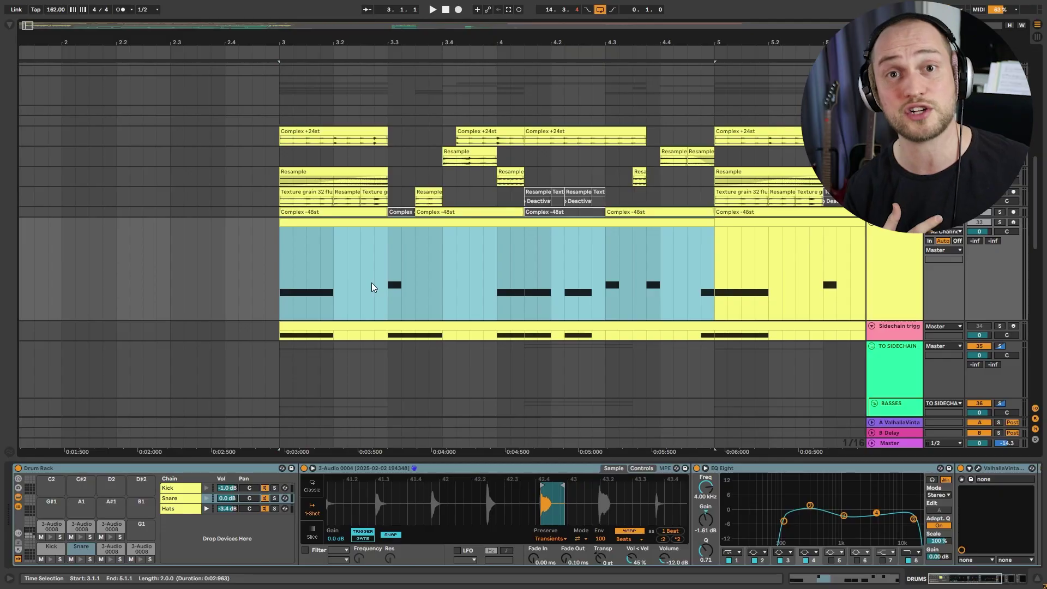
- Play back the selected drum pattern from bar 3 to bar 5 and bring up the Kicks CyDrums track
key("space")
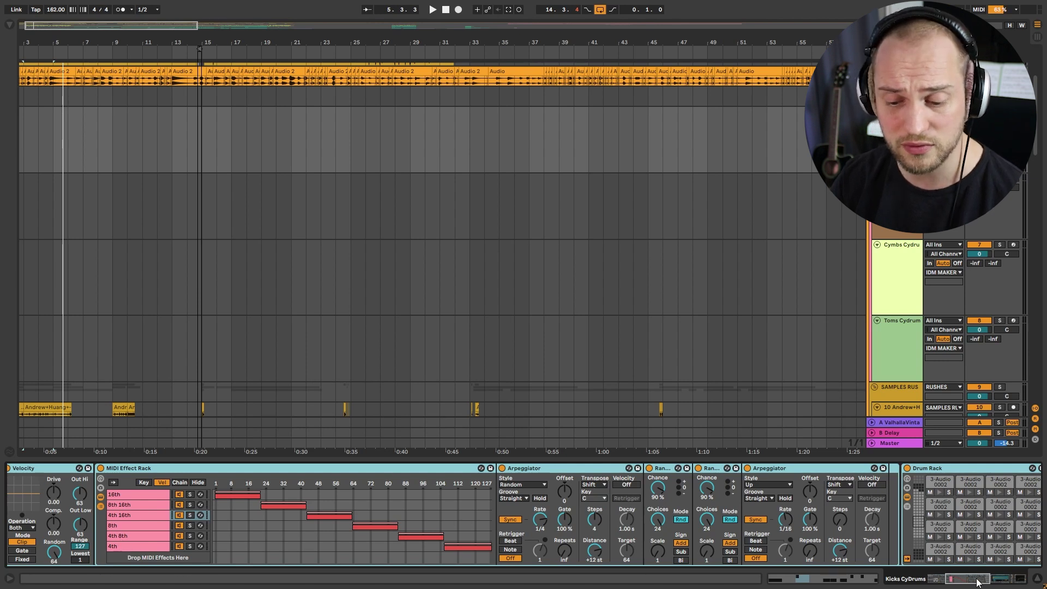
left_click(899, 203)
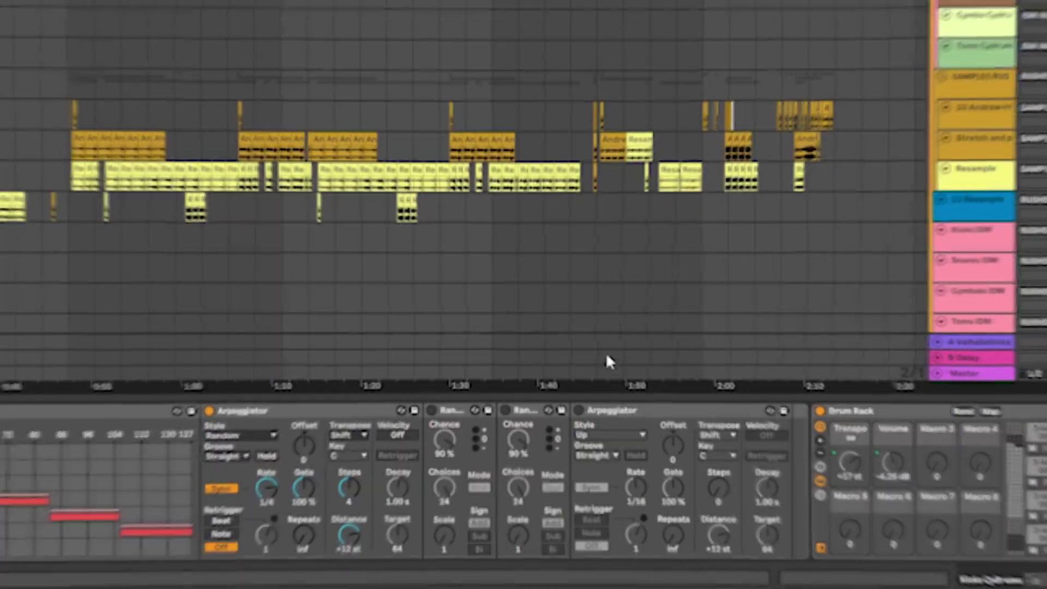
- Enable both Random devices and the second Arpeggiator, and select the run of devices from the first Arpeggiator to the second
left_click(248, 410)
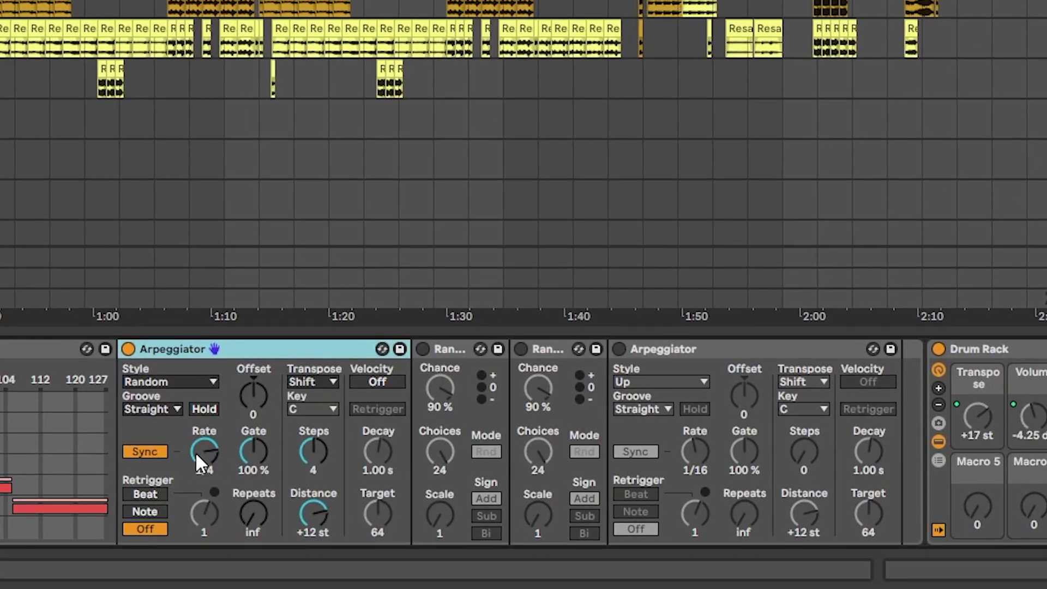
left_click(520, 349)
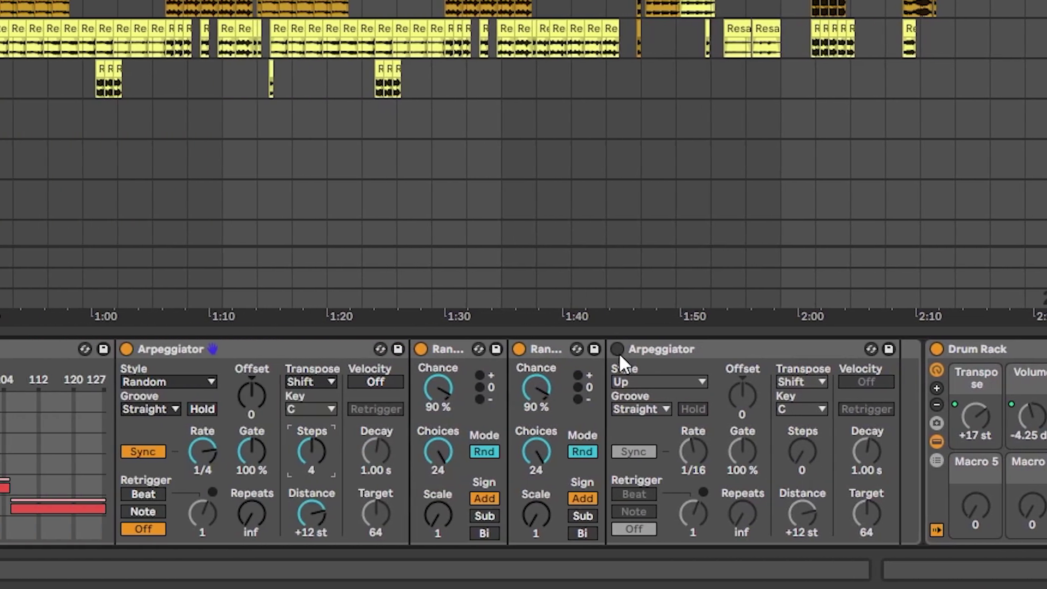
left_click(227, 350)
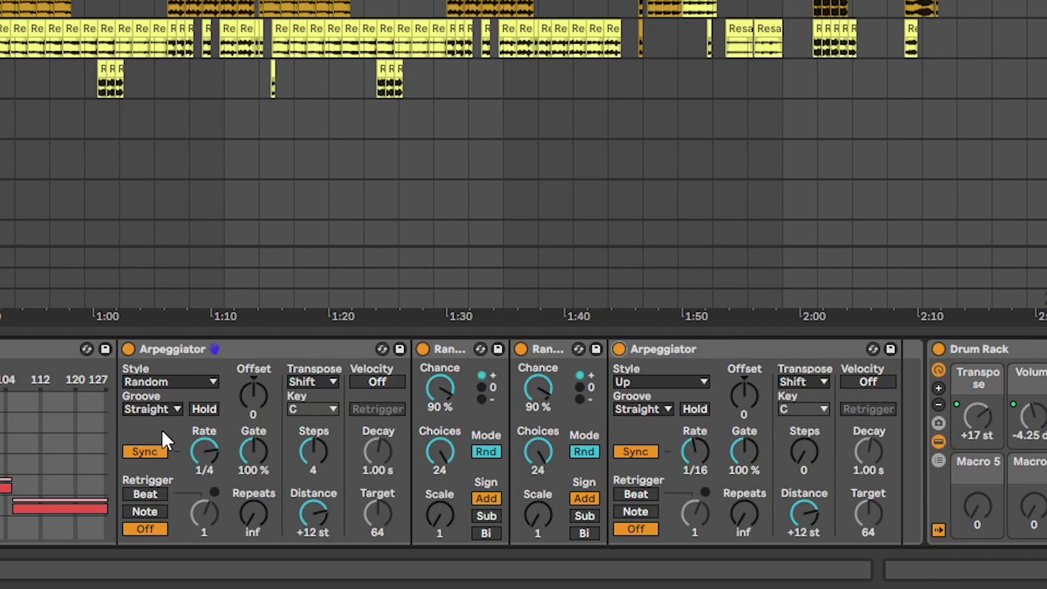
left_click(681, 352)
left_click(341, 350, "shift")
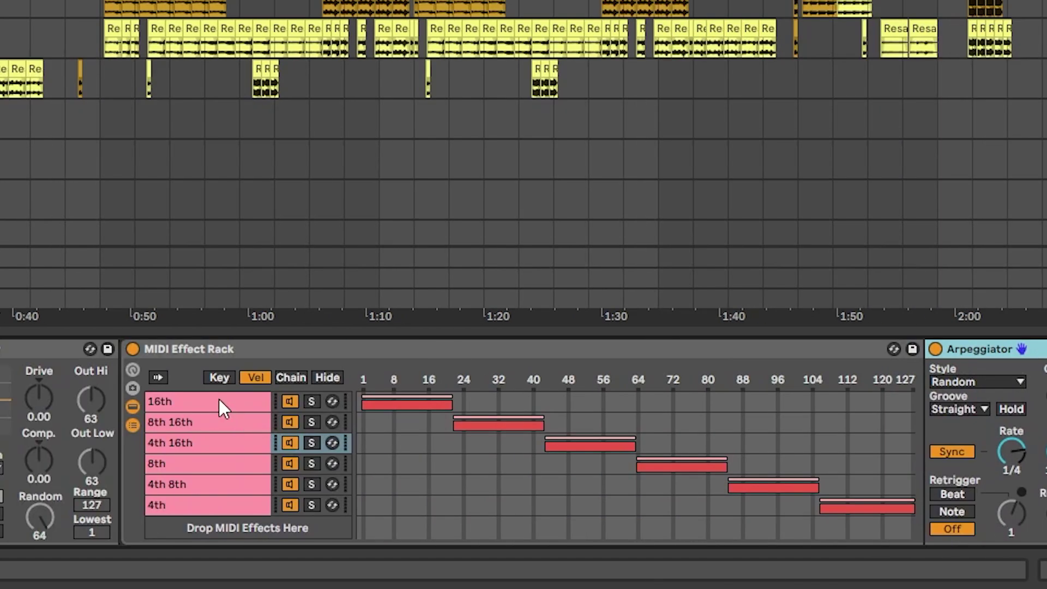
- Go through the MIDI Effect Rack's chains 8th 16th, 4th 16th, 8th, 4th 8th and 4th to compare their arpeggiator rates
left_click(218, 417)
left_click(217, 440)
left_click(217, 463)
left_click(217, 484)
left_click(219, 505)
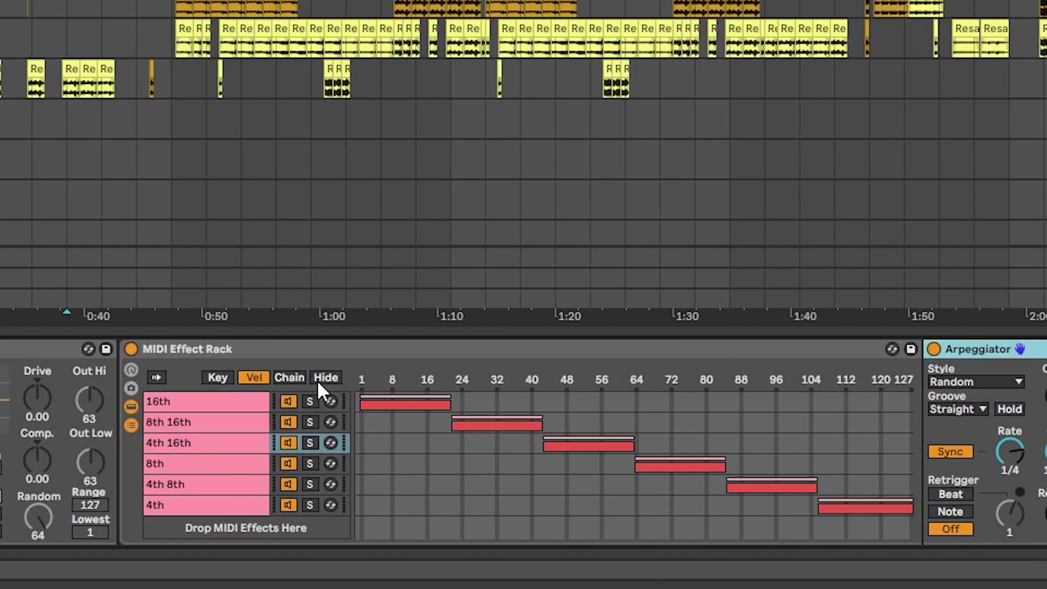
- Distribute the MIDI Effect Rack's velocity ranges equally across its chains and switch on the Velocity device in front of it
left_click(316, 379)
left_click(250, 377)
right_click(424, 405)
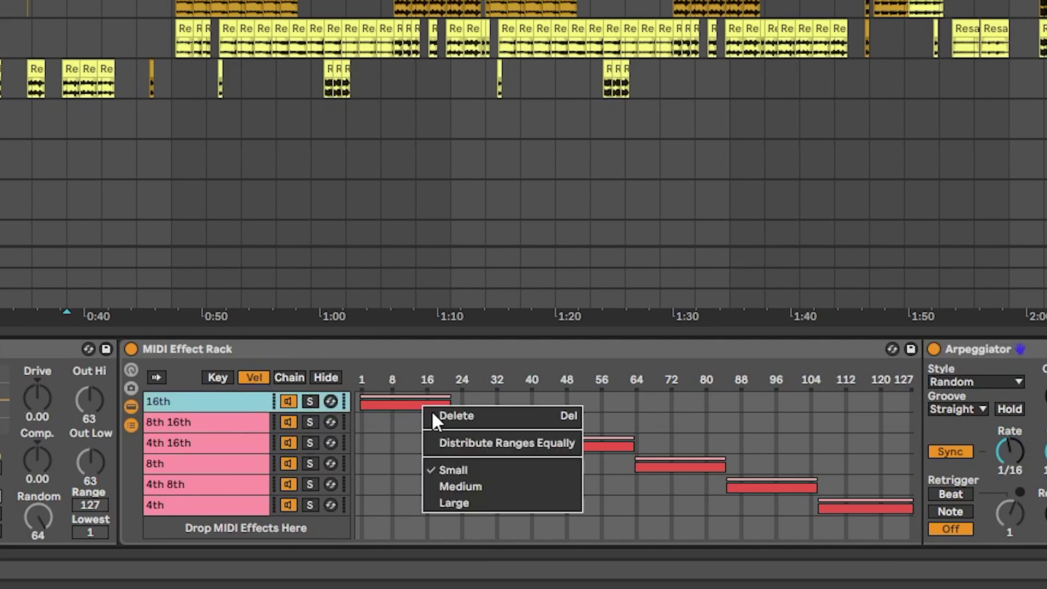
left_click(495, 441)
left_click(225, 350)
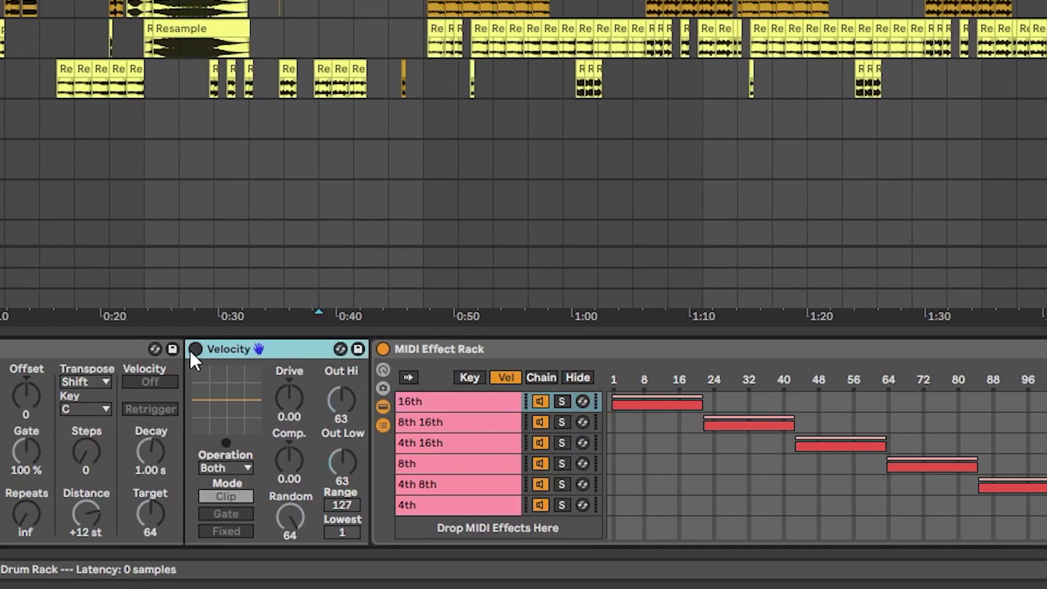
left_click(194, 350)
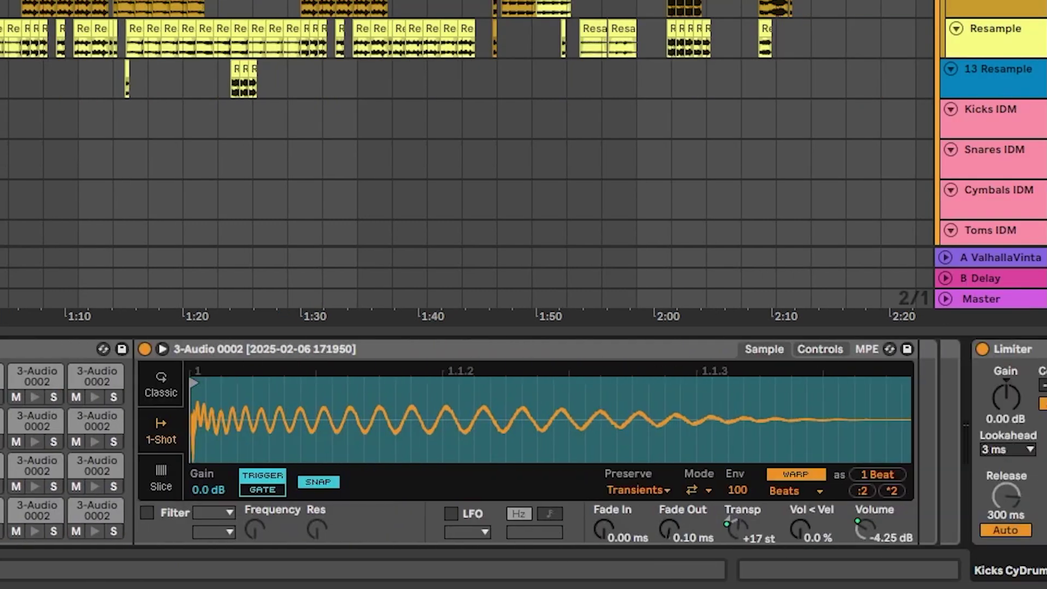
- Copy the kick sampler's velocity-to-volume value to all sibling samplers in the Drum Rack
left_click_drag(797, 531, 797, 524)
right_click(797, 527)
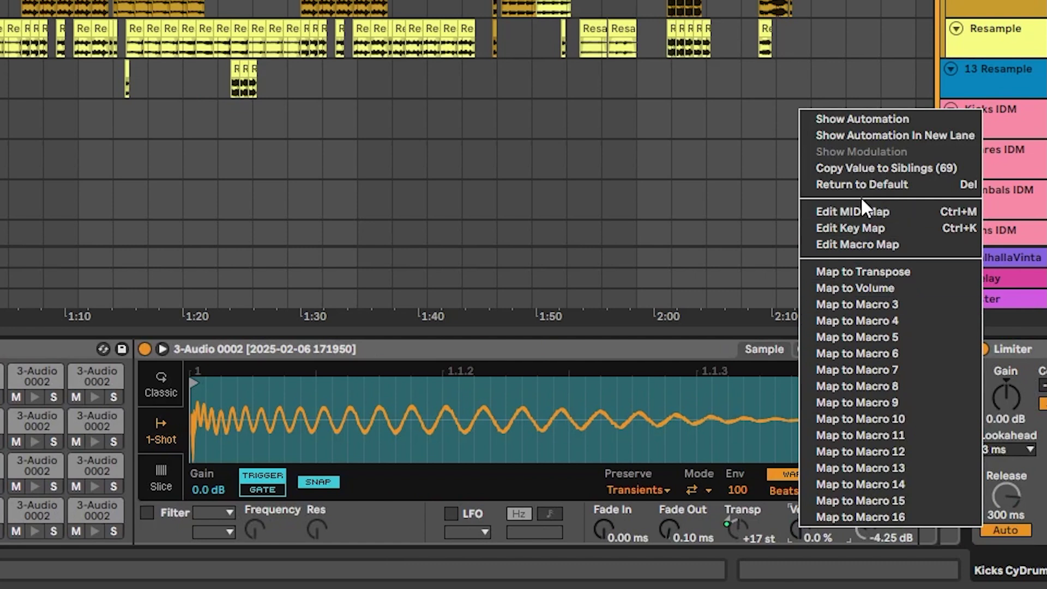
left_click(876, 169)
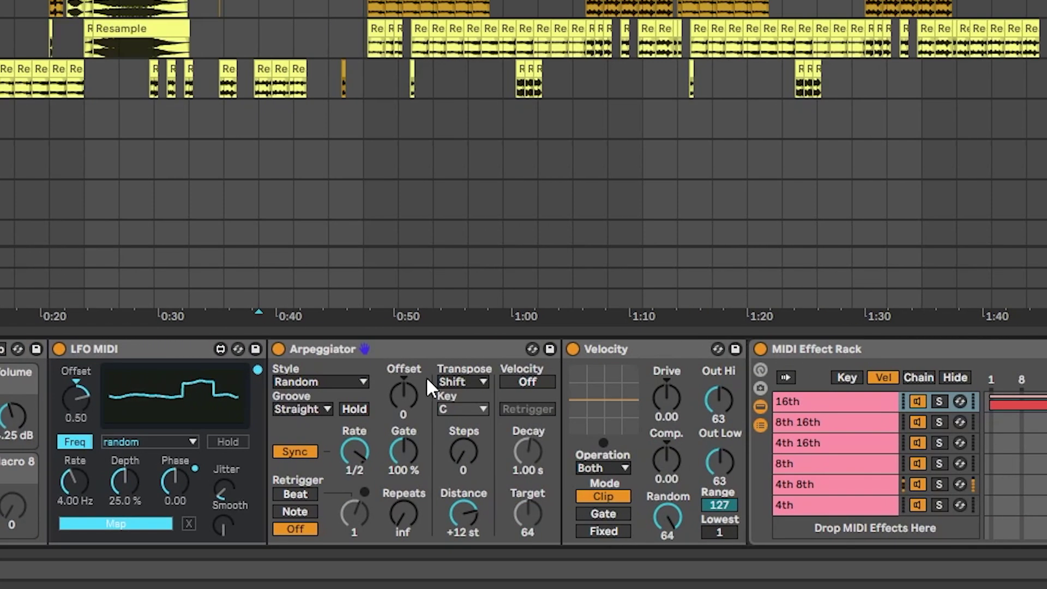
- Map the LFO MIDI device to the Transpose macro of the Kicks rack
left_click(430, 347)
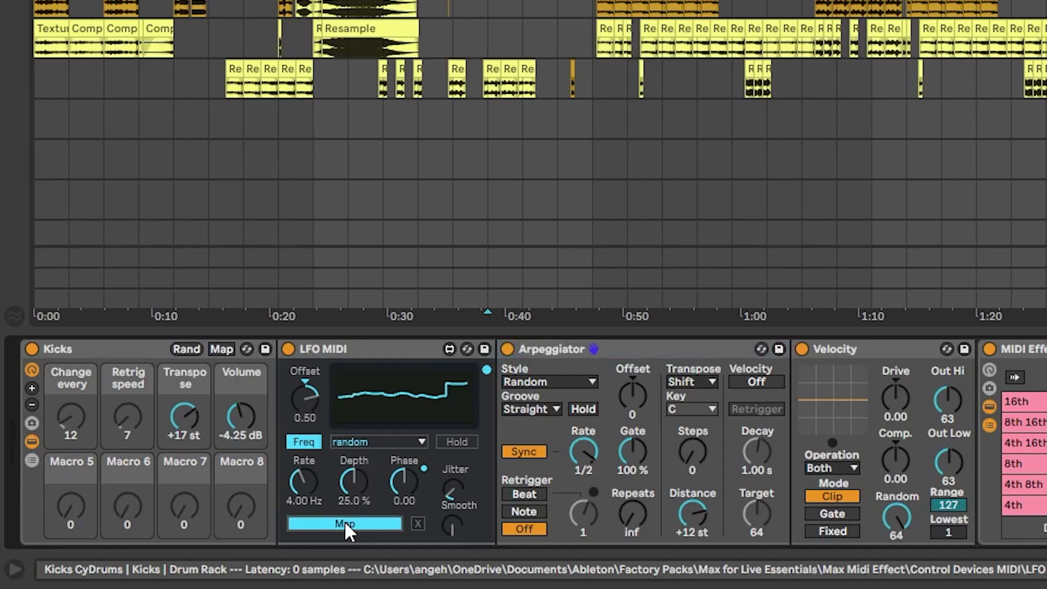
left_click(345, 522)
left_click(192, 428)
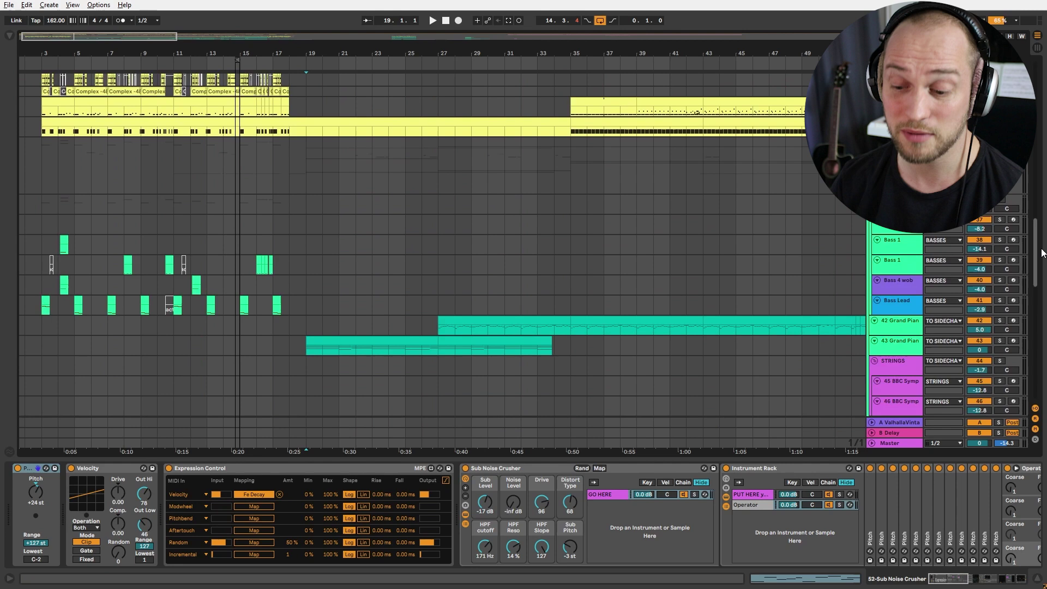
- Play back the Sub Noise Crusher bass clip at bar 19 and inspect its Operator chain and the Auto Filters after the Saturator
scroll(326, 214, "down", 3)
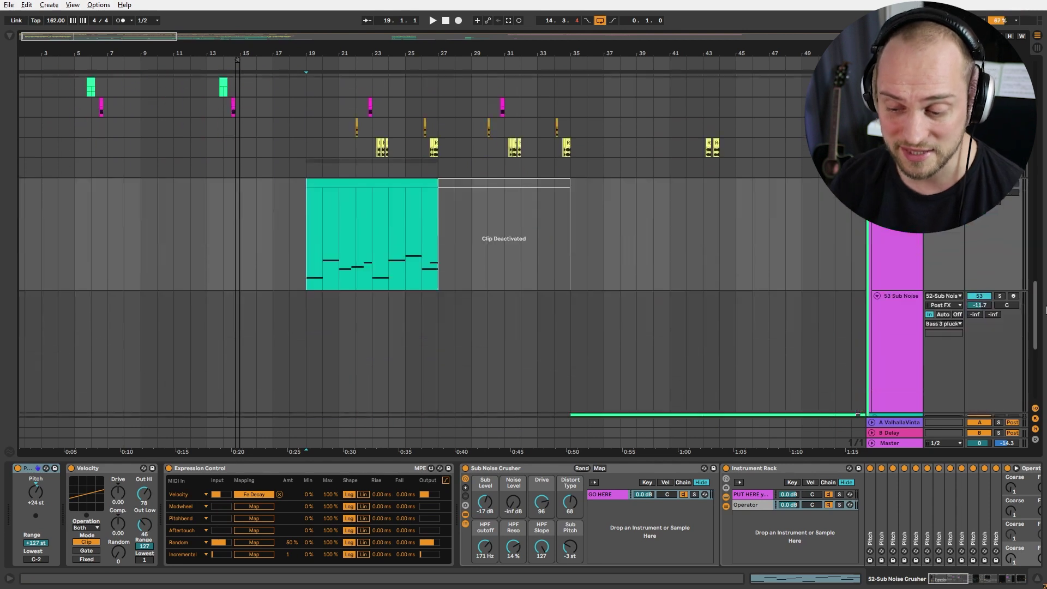
key("space")
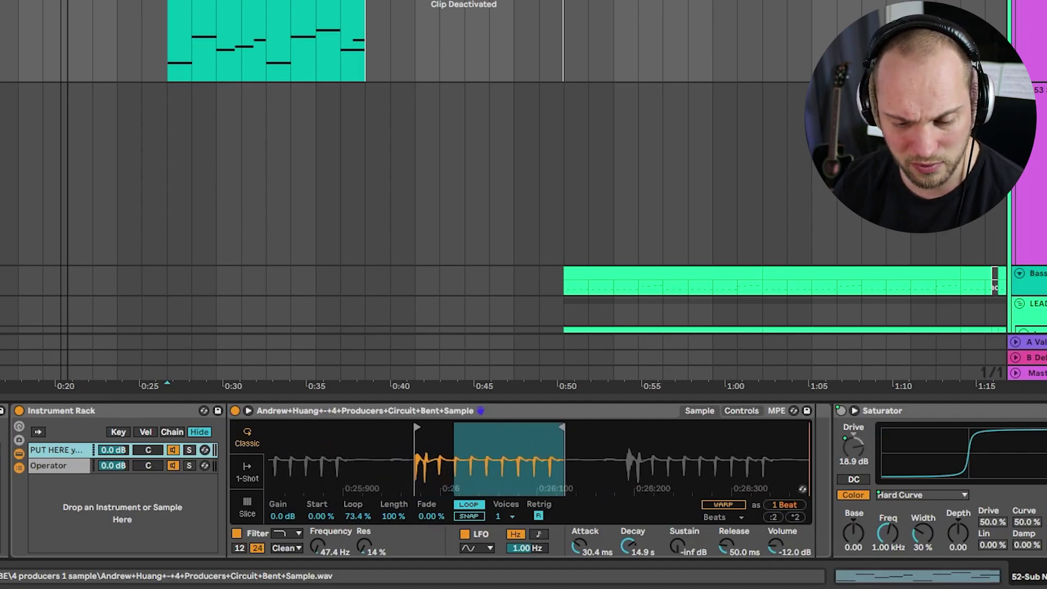
key("Down")
scroll(797, 467, "right", 5)
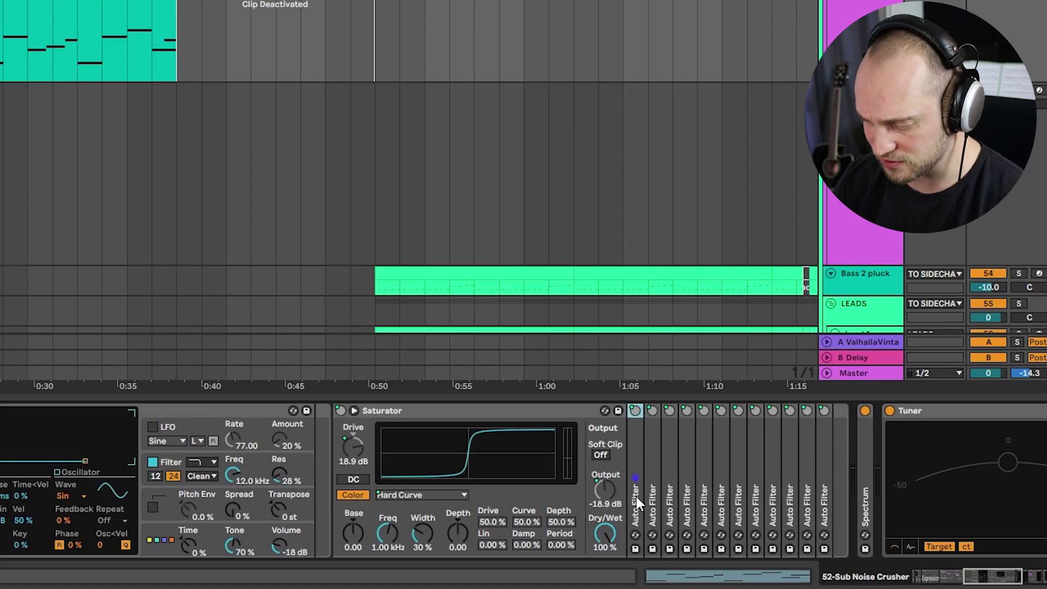
double_click(635, 497)
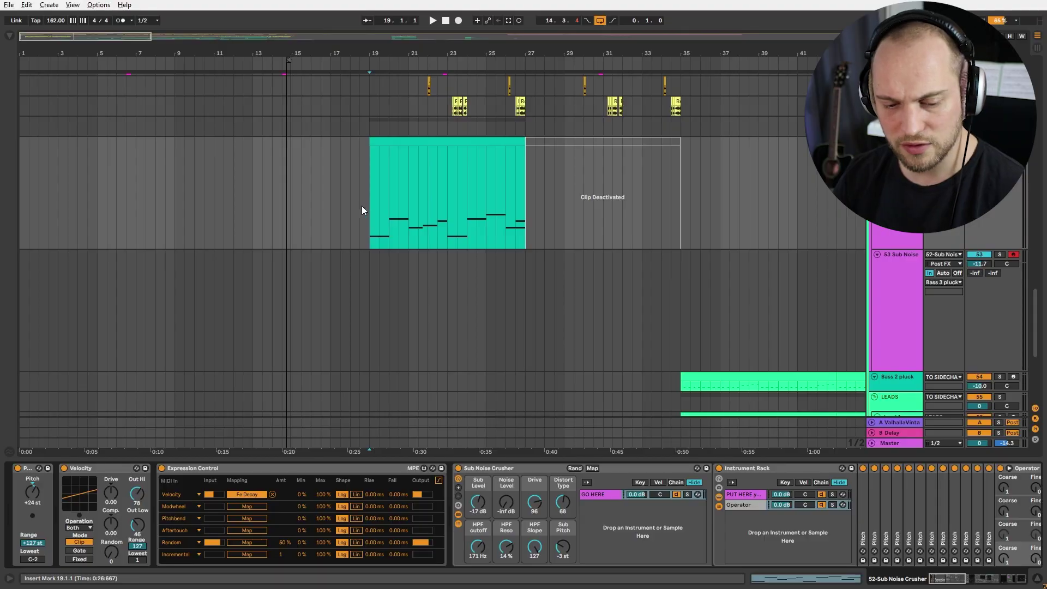
left_click(368, 124)
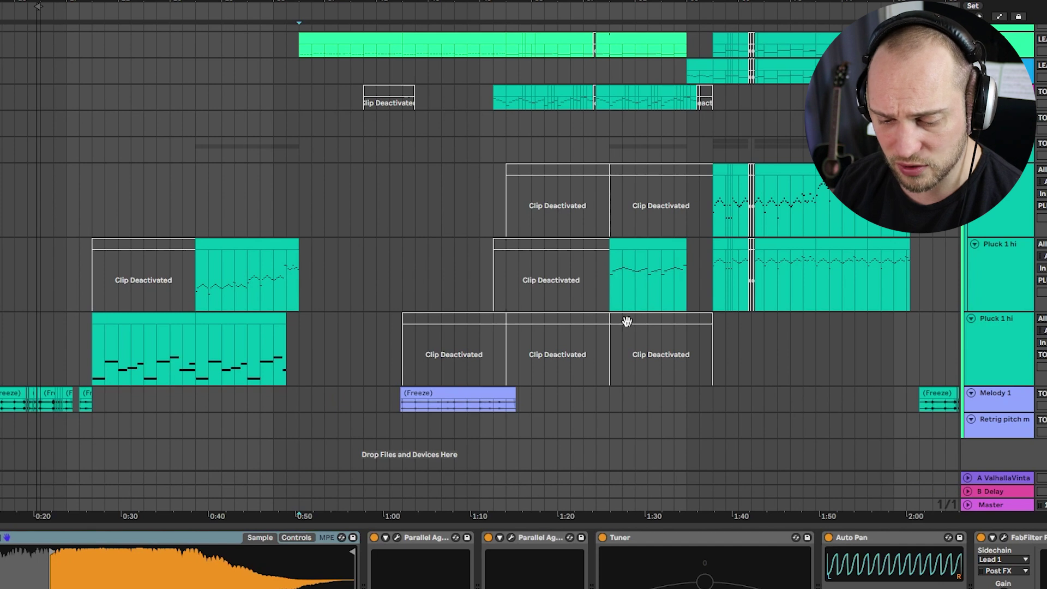
- Audition the pluck melodies by playing clips on the two Pluck 1 hi tracks and the Pluck 1 mid track
left_click(616, 320)
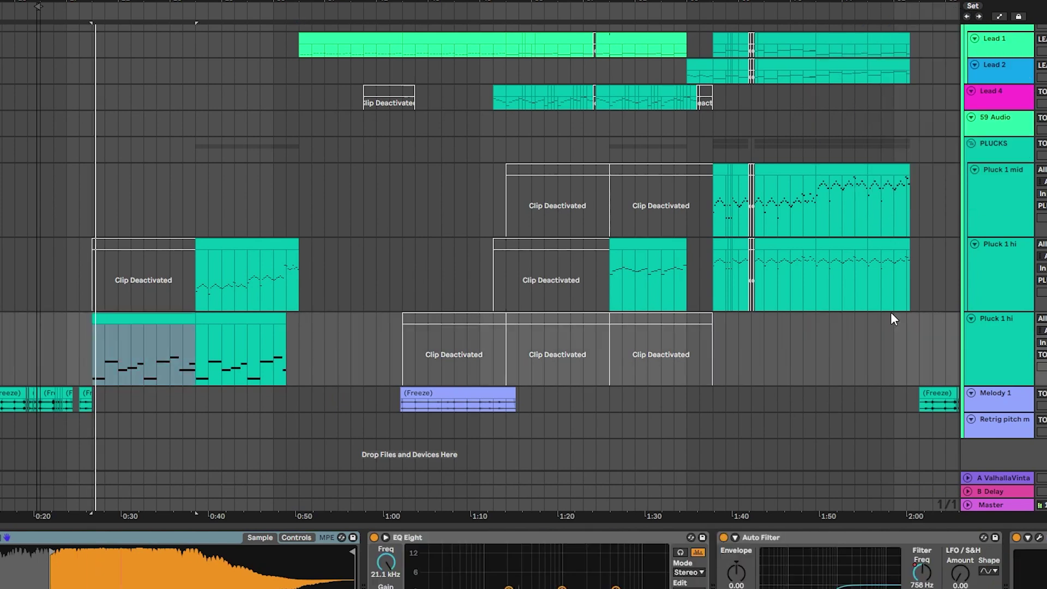
left_click(344, 296)
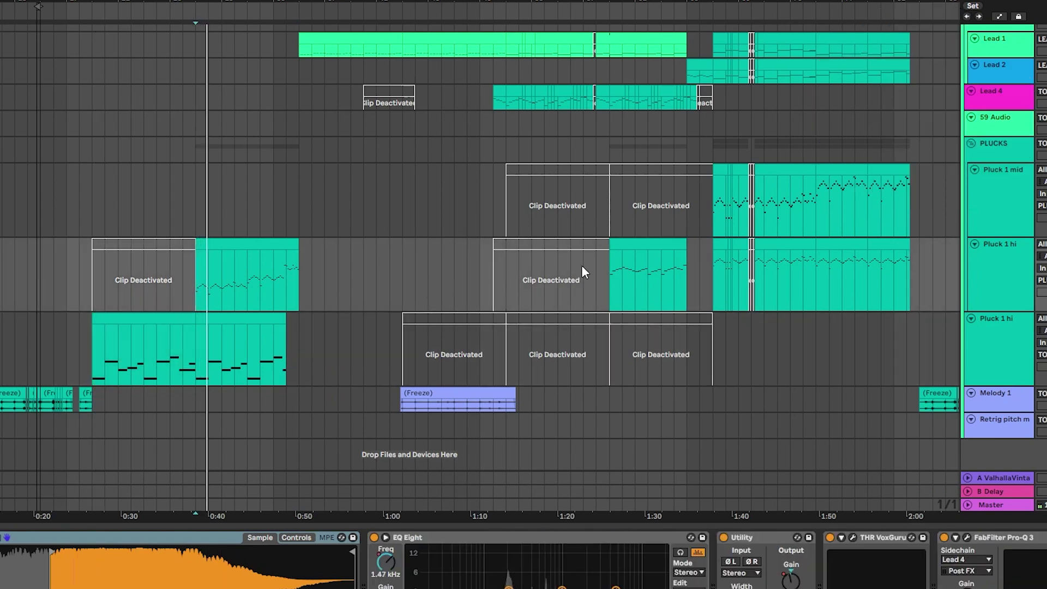
left_click(395, 203)
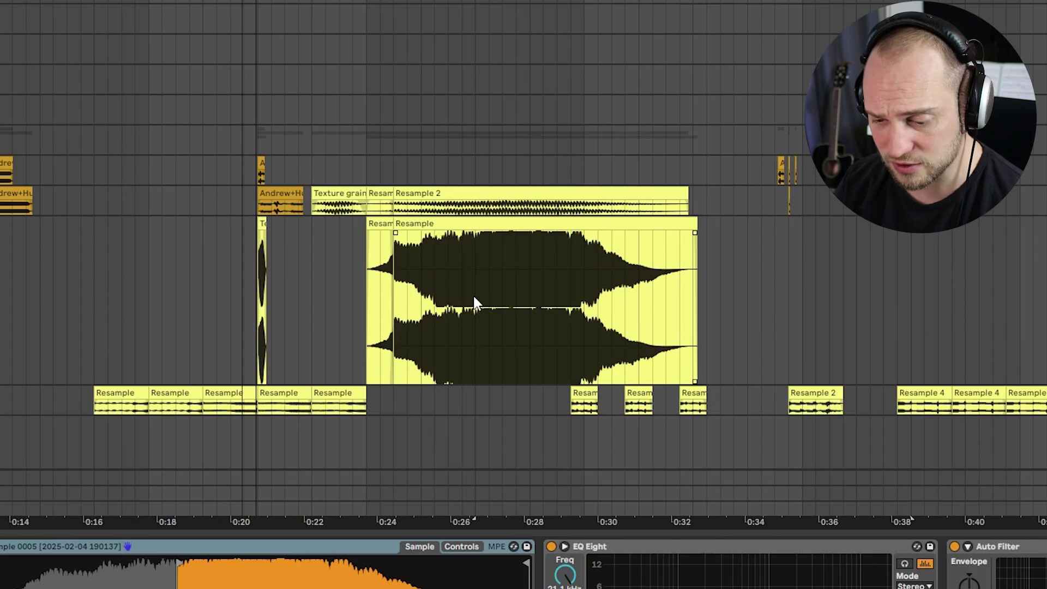
- Play back the long Resample clip, and zoom in on the original circuit-bent sample clip to select its spike near 0:21.2
left_click(488, 303)
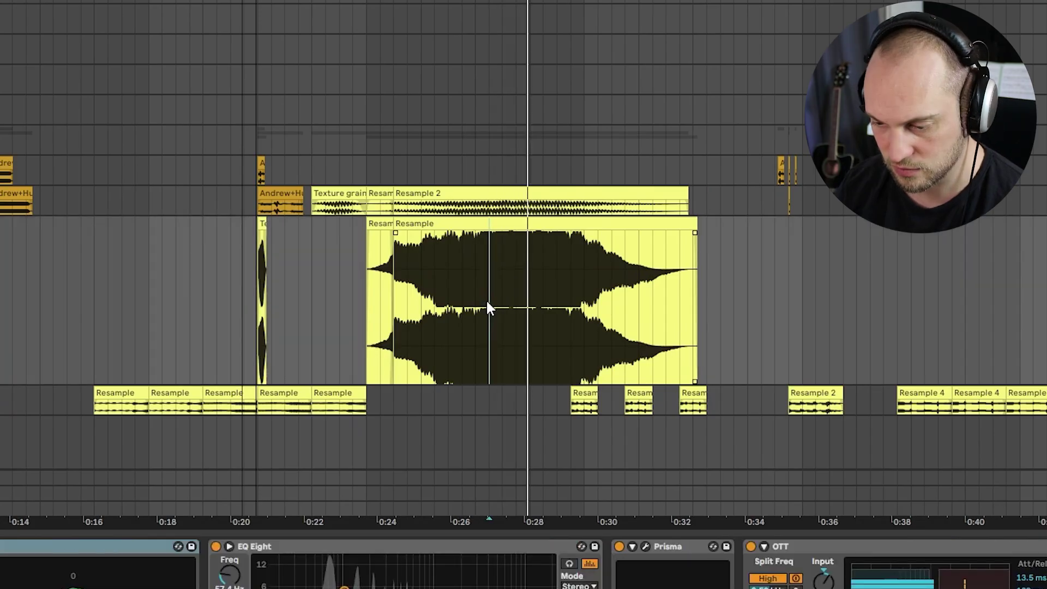
key("Up")
key("space")
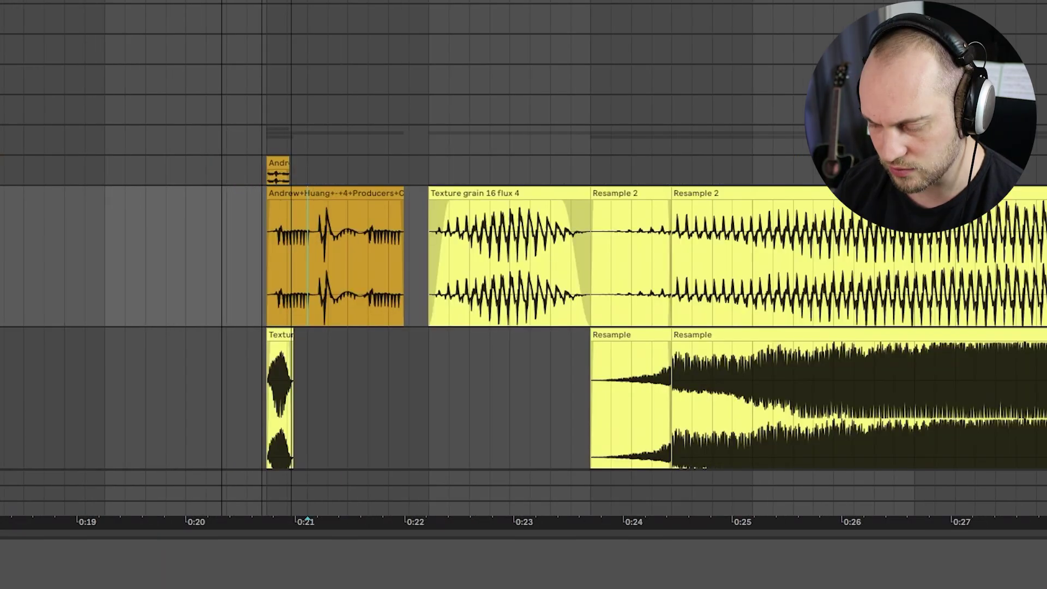
scroll(315, 244, "up", 5)
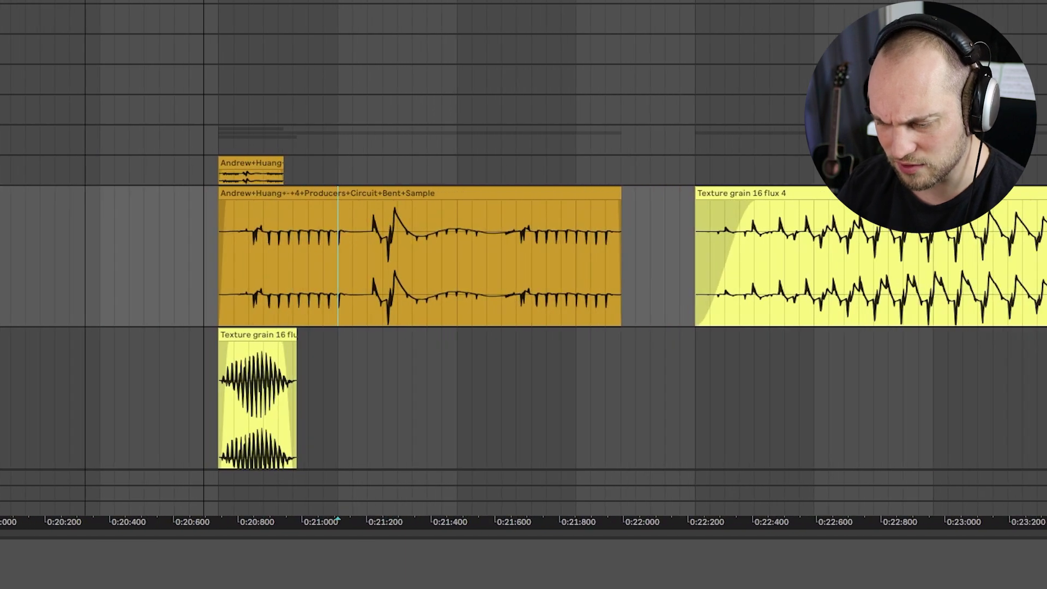
left_click_drag(368, 239, 423, 257)
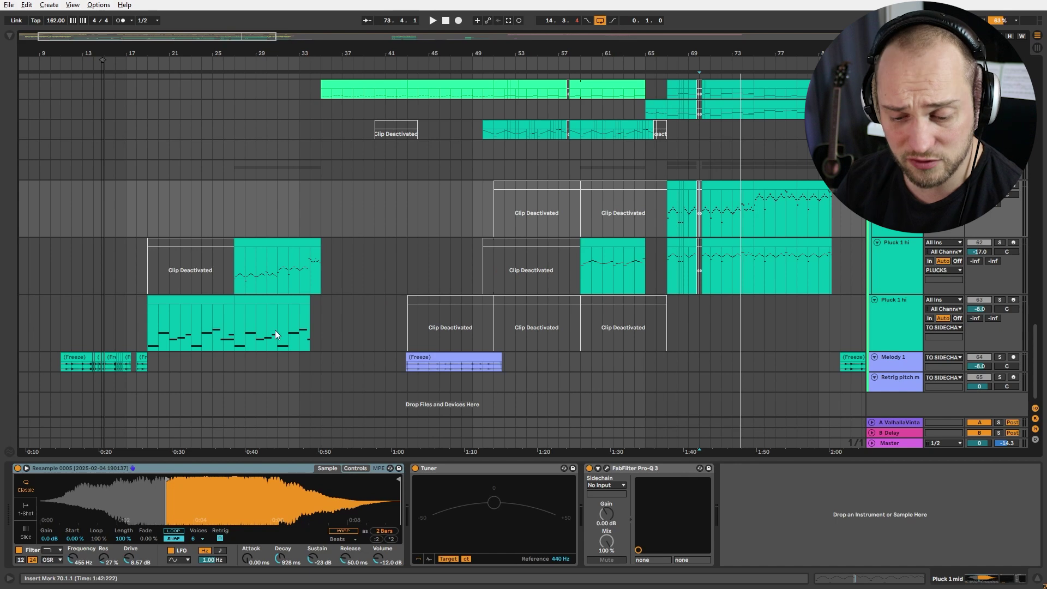
- Open the BEAM plugin on the lower Pluck 1 hi track and examine the nodes of its Fountain of Optimism preset
left_click(436, 270)
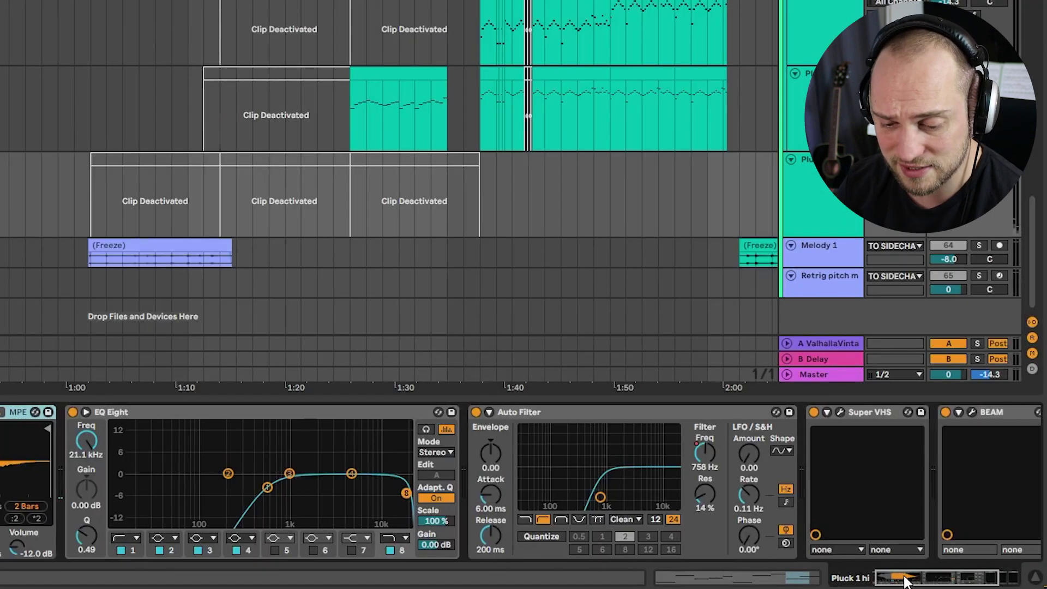
left_click(969, 579)
left_click(600, 411)
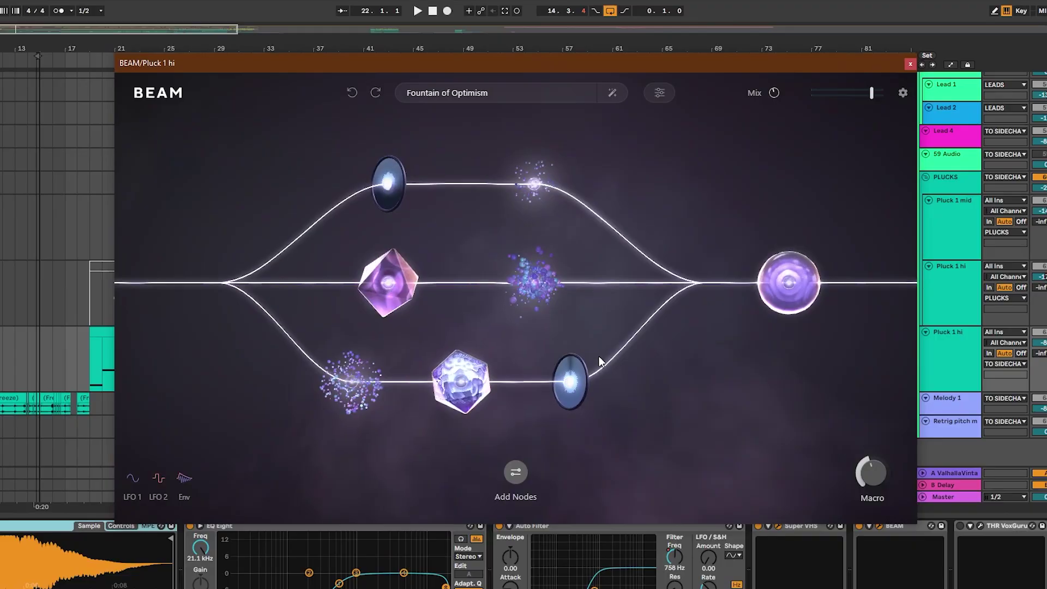
mouse_move(417, 305)
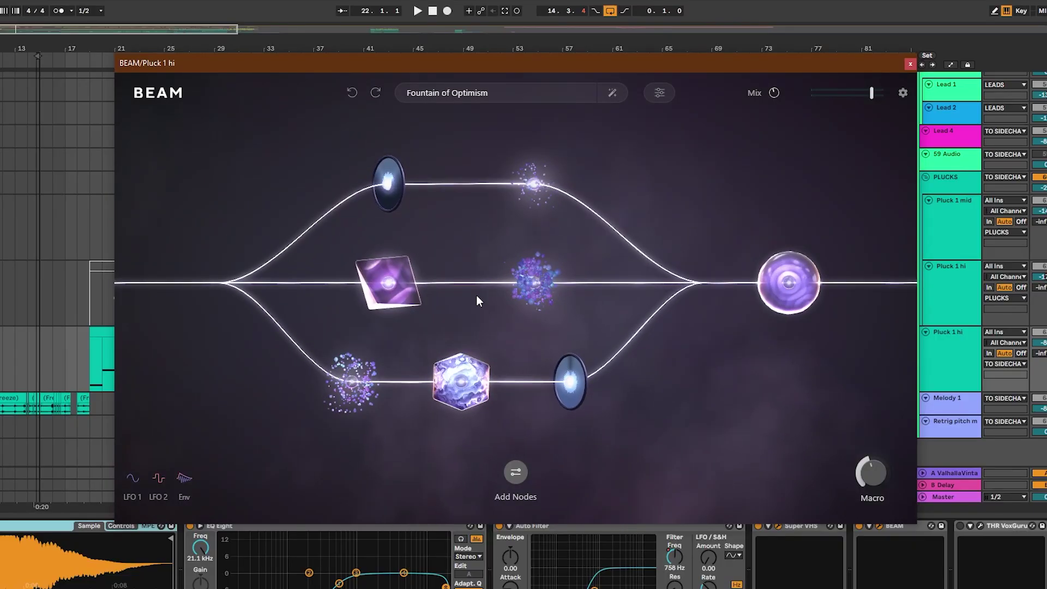
mouse_move(490, 295)
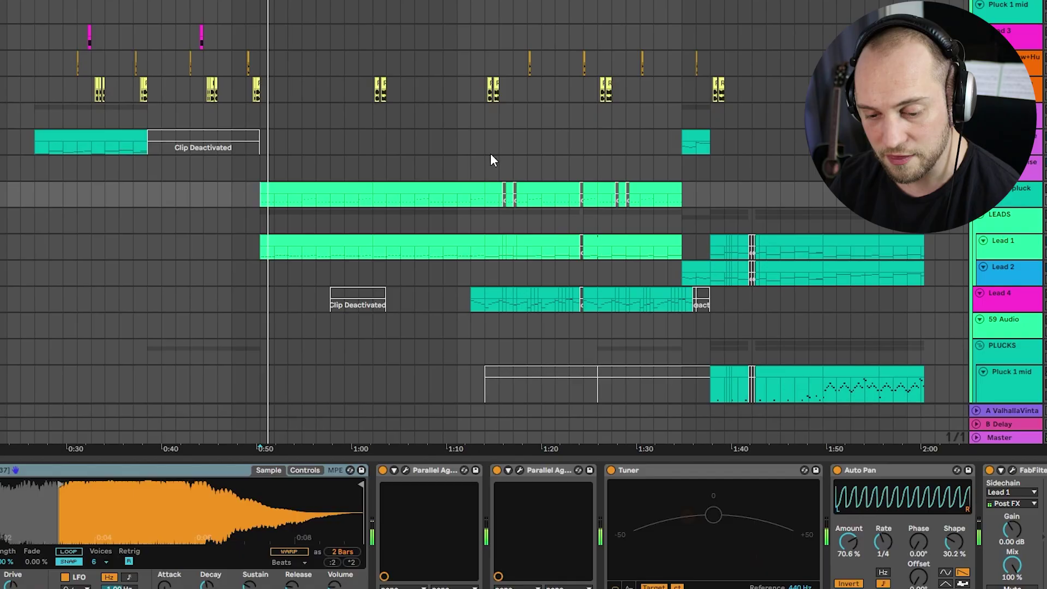
- Enlarge the Bass 2 pluck track to reveal its notes and open its first Parallel Aggressor plugin during playback
scroll(993, 204, "up", 8)
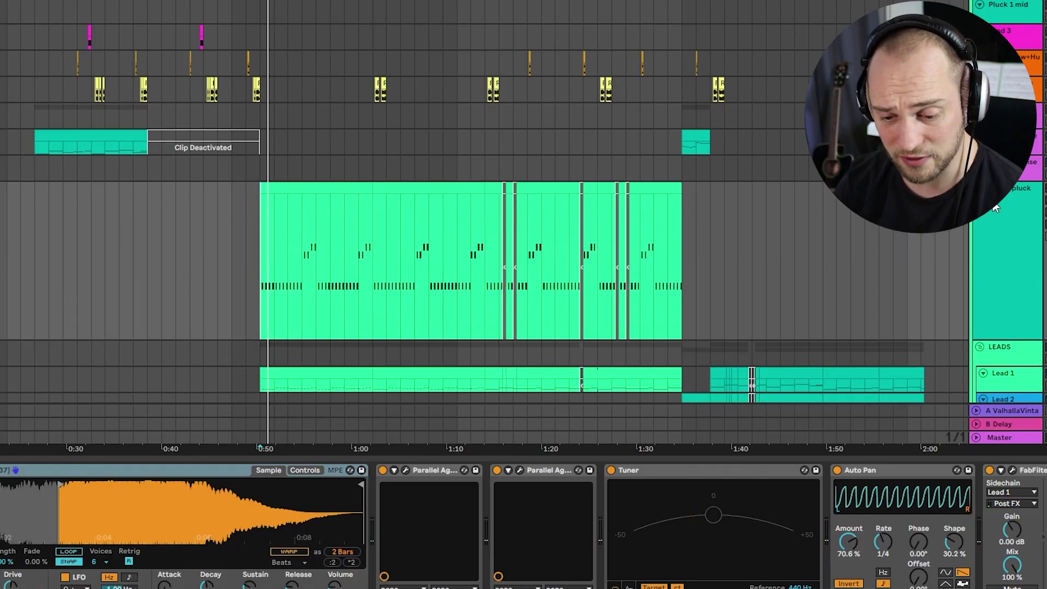
scroll(307, 171, "down", 4)
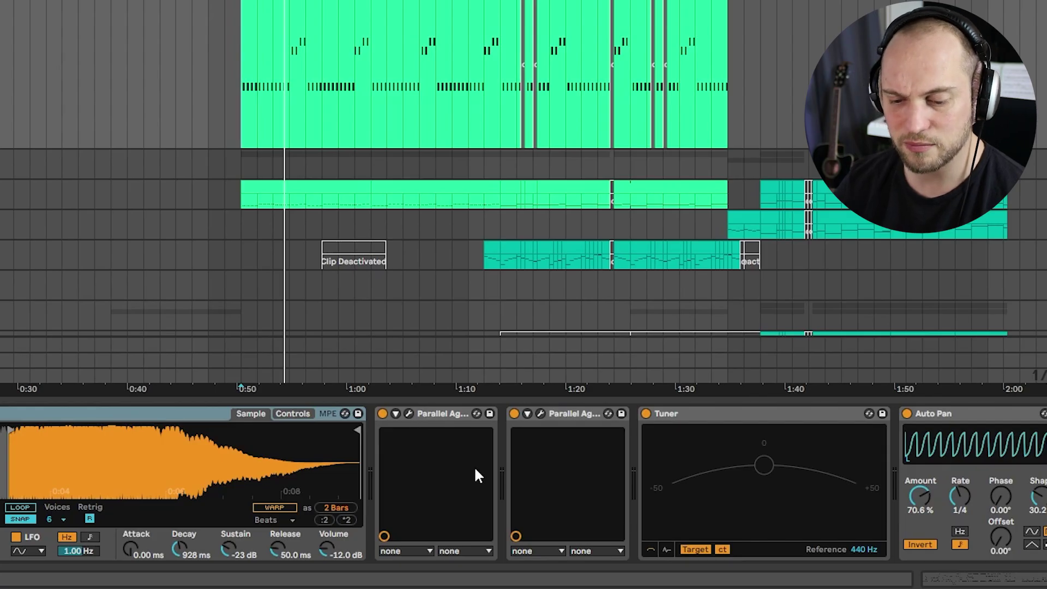
left_click(541, 413)
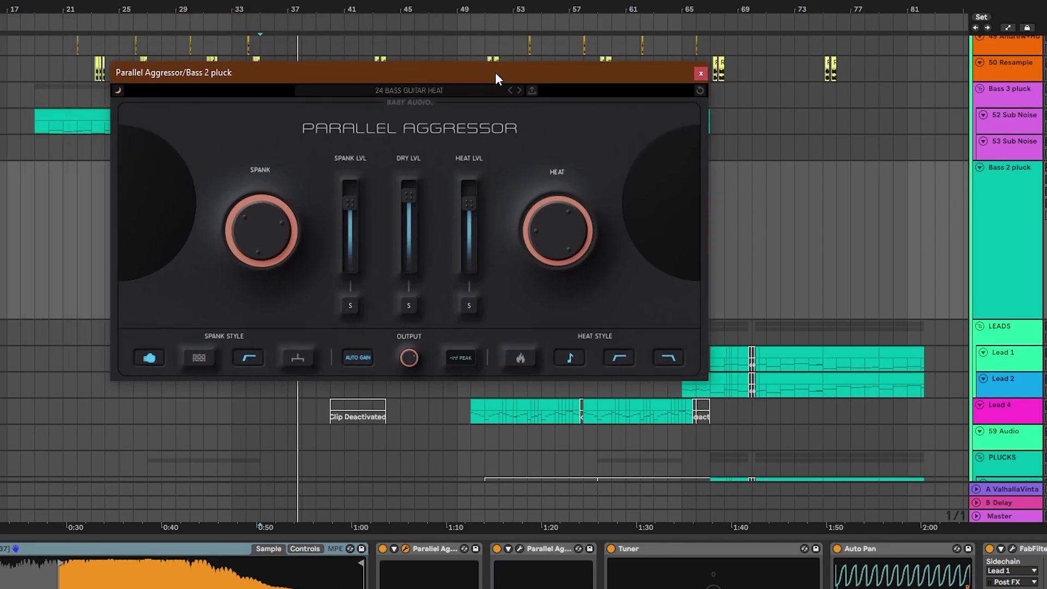
- Audition the Complex +24st riser through Transit's Binaural Attack preset and compare it with the effects bypassed
left_click_drag(496, 72, 590, 121)
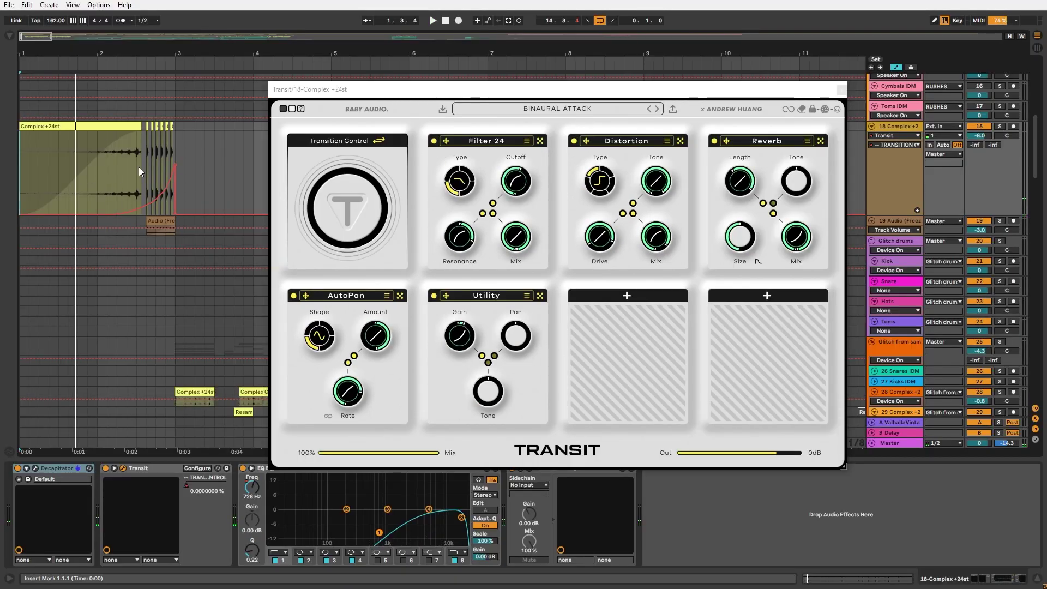
key("0")
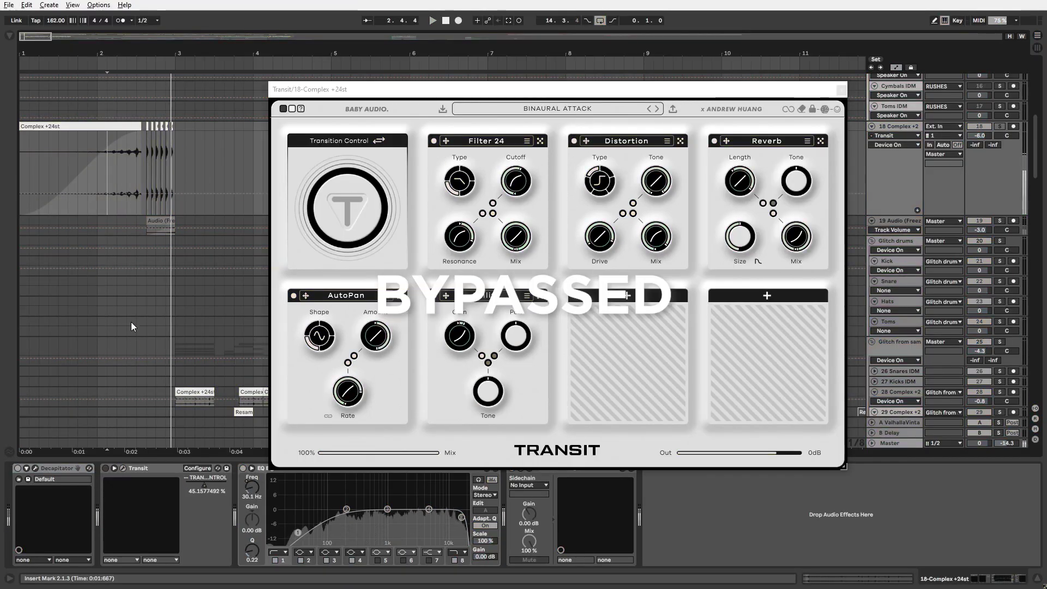
key("s")
key("space")
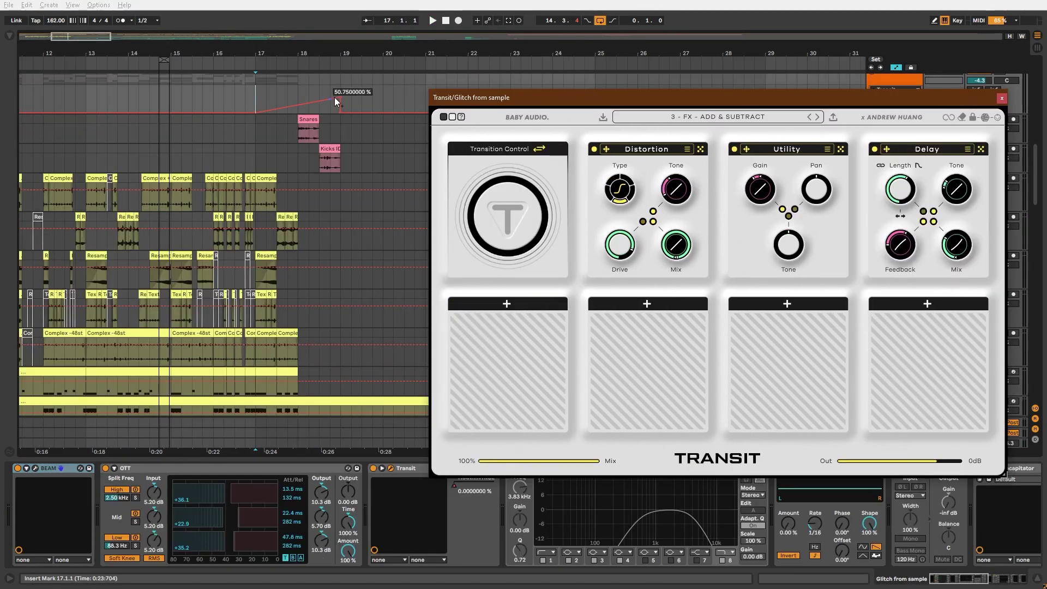
- Play the Transit macro automation on the Glitch from sample group from bar 17 and on the PLUCKS group from bar 33.4
left_click(254, 99)
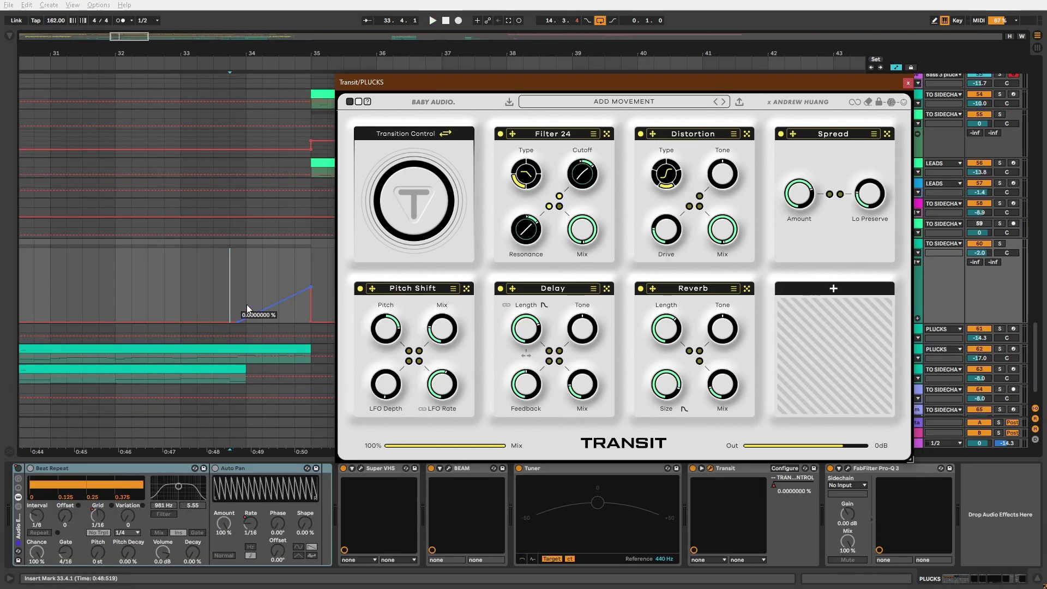
left_click(231, 293)
key("space")
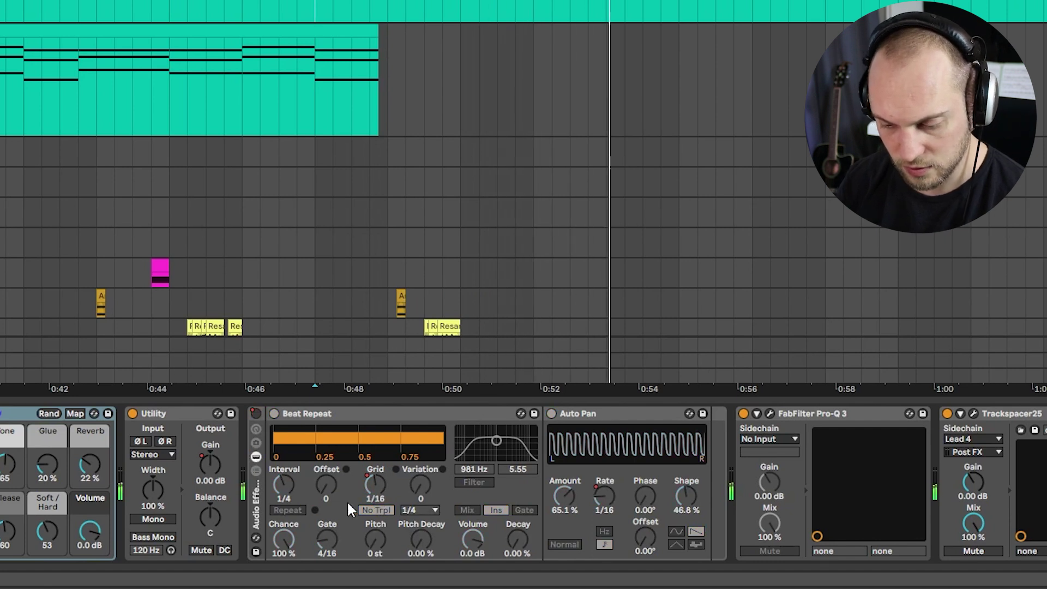
- Toggle the Grand Piano track's Beat Repeat and Auto Pan rack and audition the automated rack on the STRINGS group
left_click(255, 413)
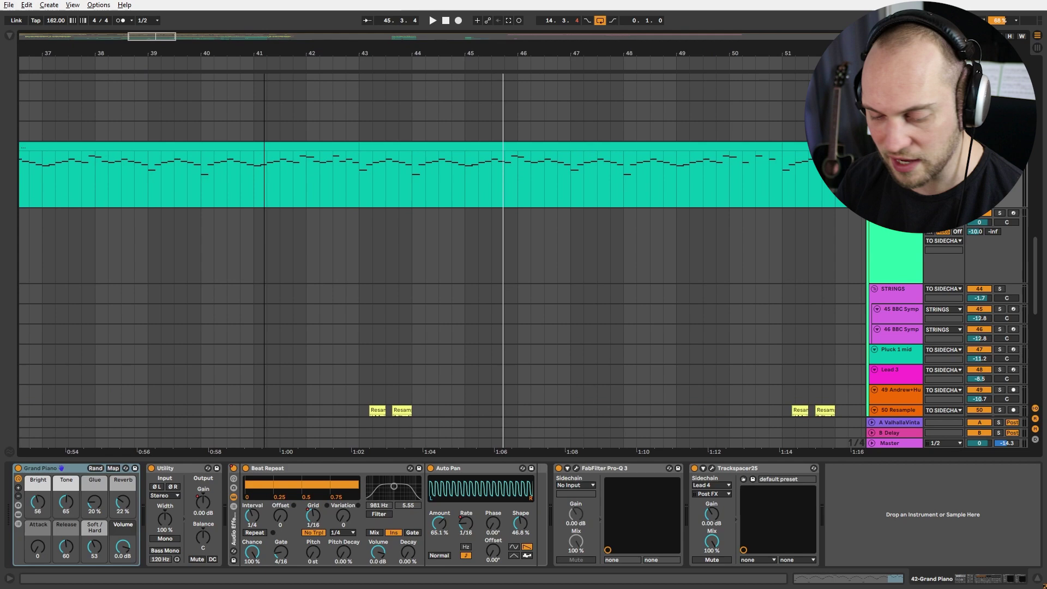
left_click_drag(264, 53, 230, 27)
left_click_drag(494, 52, 494, 136)
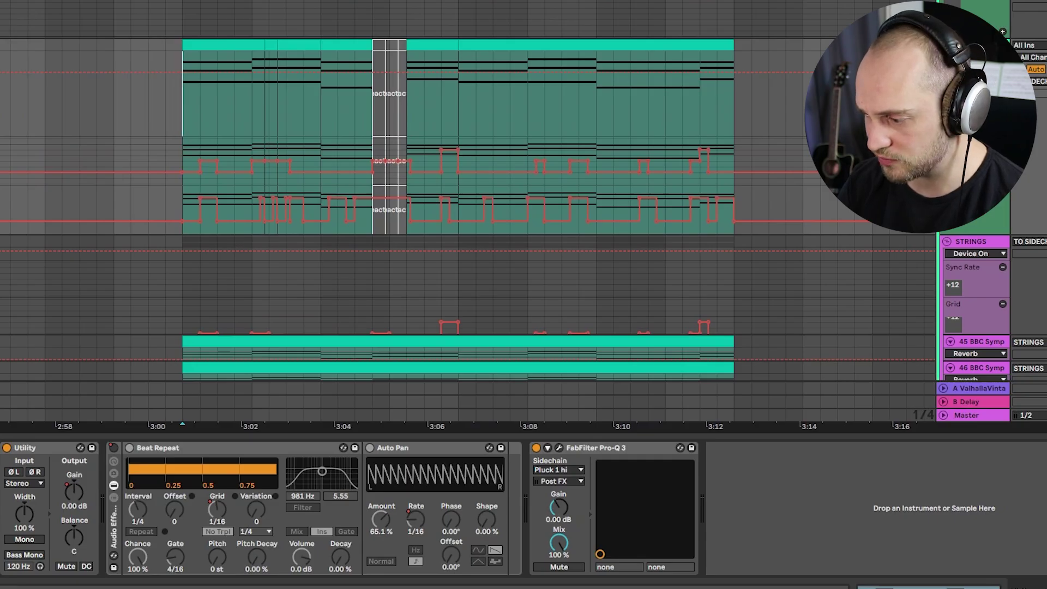
key("space")
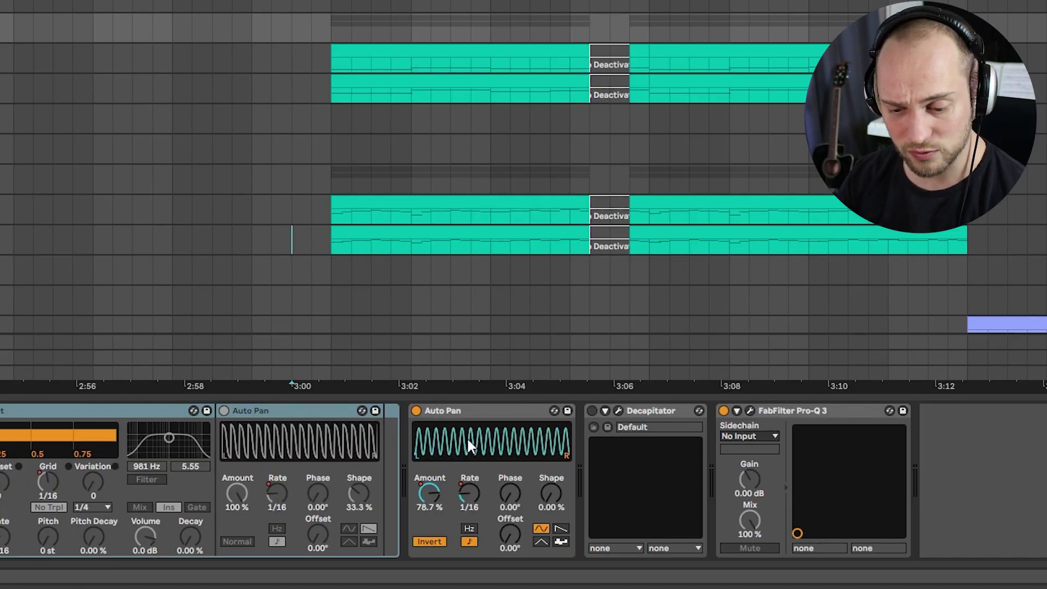
scroll(763, 43, "up", 3)
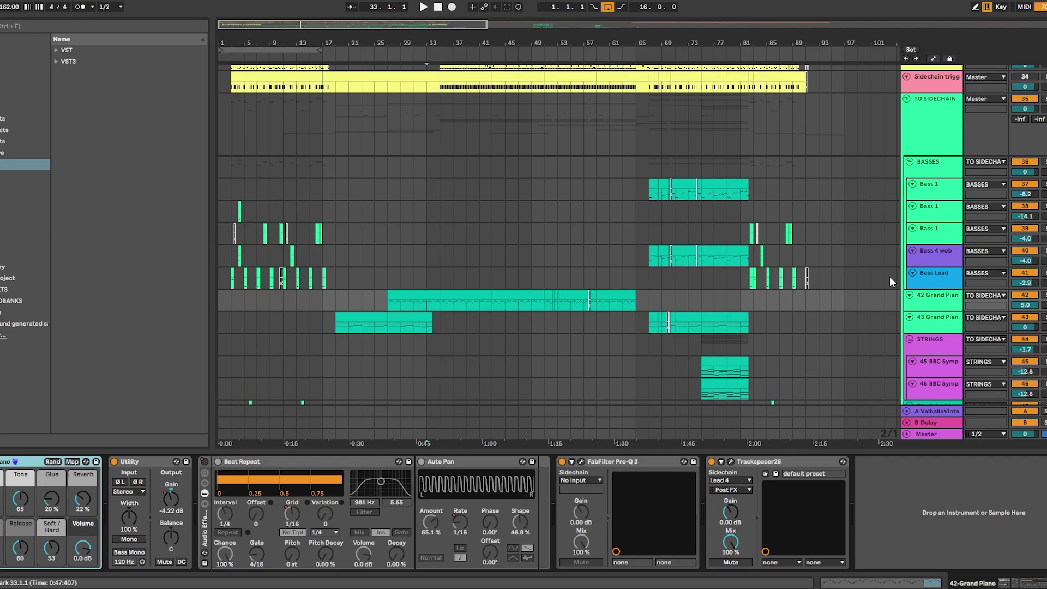
- Play the TO SIDECHAIN and Bass 1 section from just after 3:00 to hear its Utility and Auto Pan automation
scroll(888, 276, "down", 3)
left_click(944, 303)
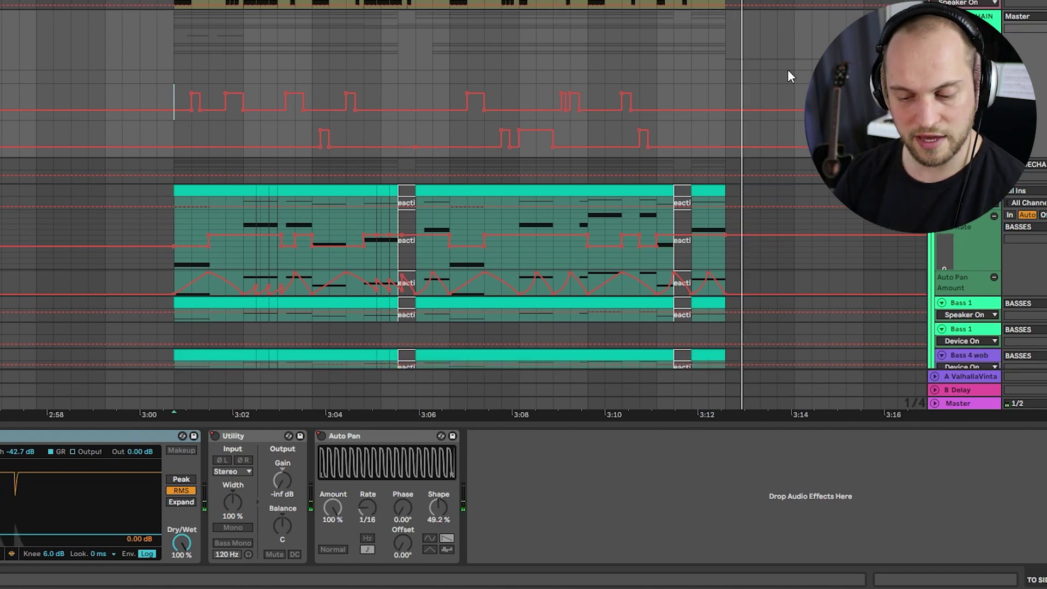
left_click(174, 114)
key("space")
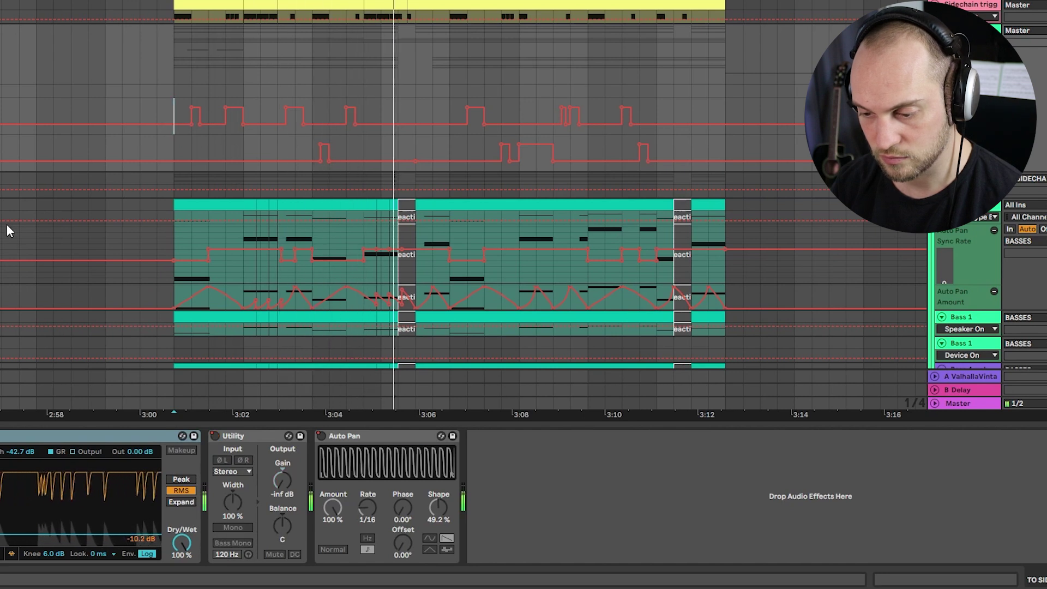
scroll(313, 149, "down", 1)
key("space")
key("space")
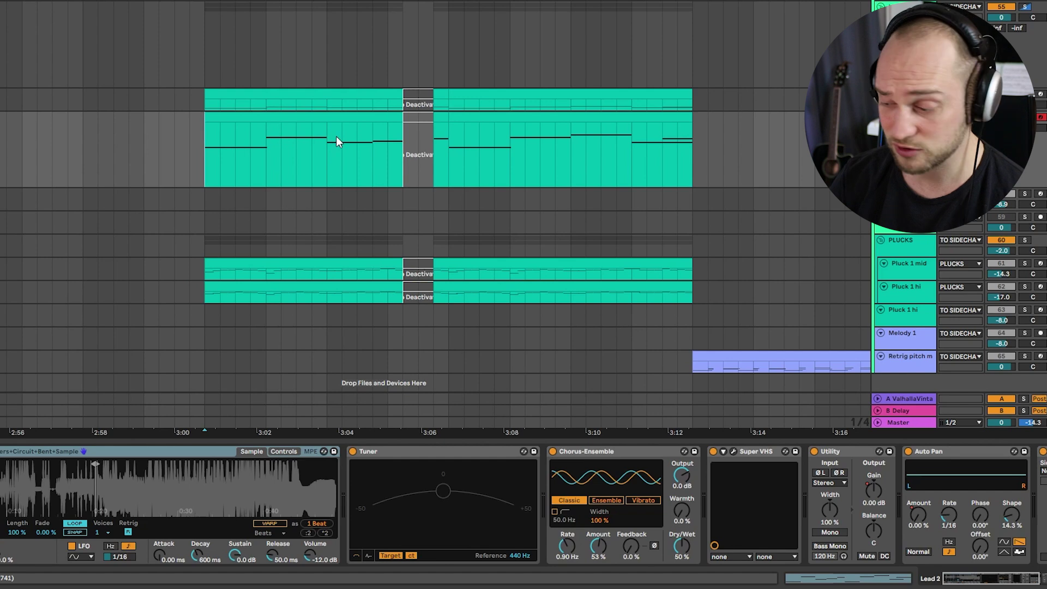
- Open the Super VHS plugin on the Lead 2 track, hide its window again and audition the lead
left_click(733, 451)
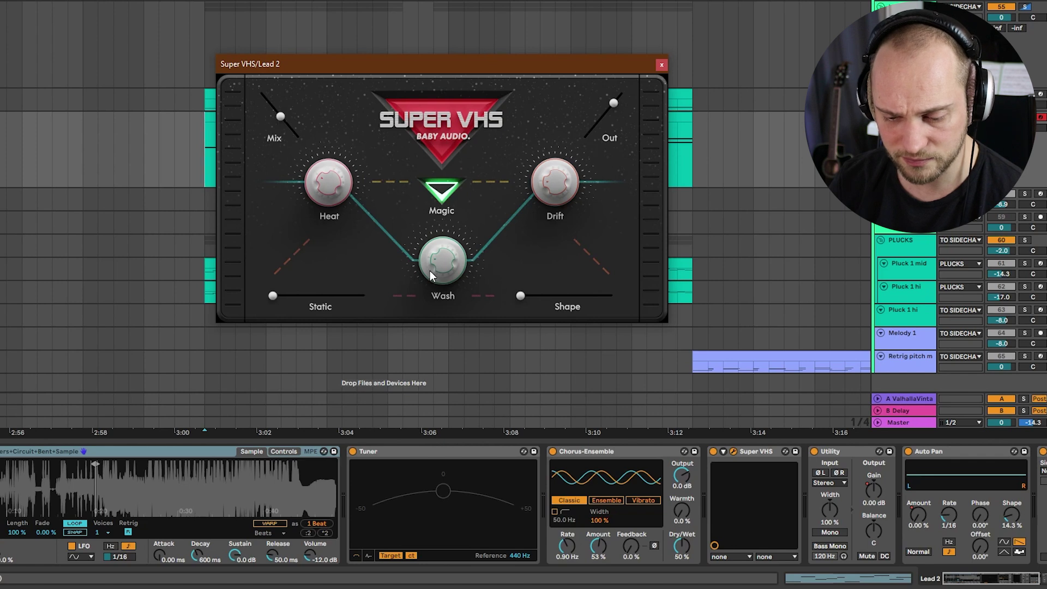
key("ctrl+alt+p")
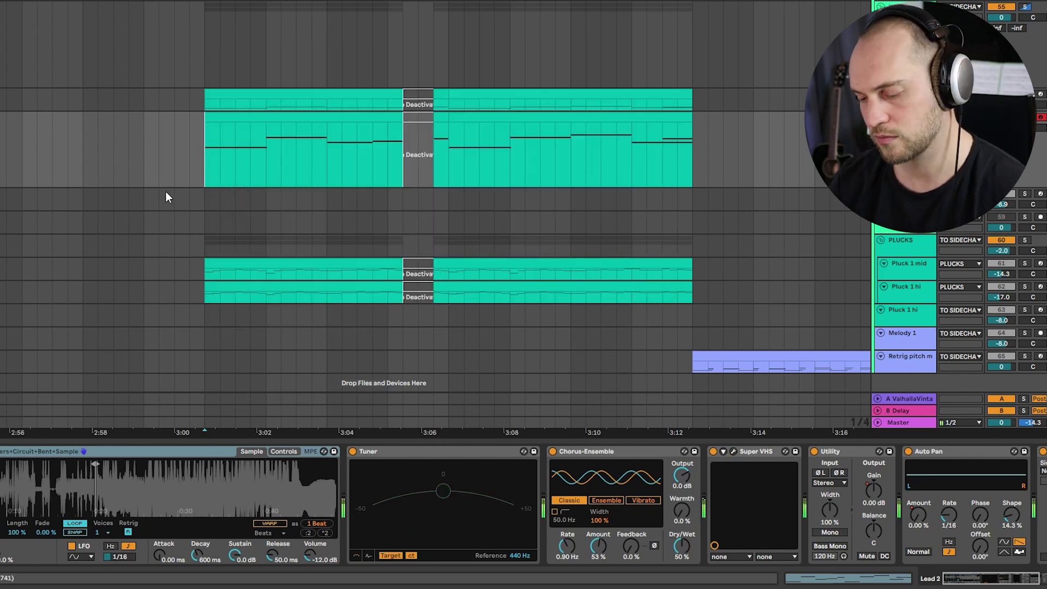
left_click(165, 191)
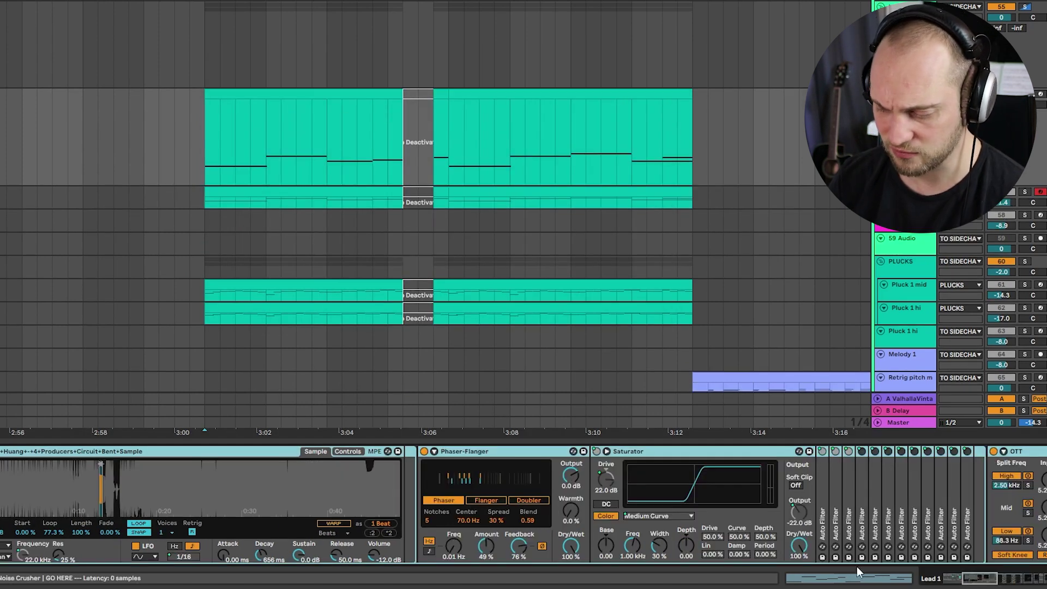
- Examine the later part of Lead 1's device chain, from OTT through EQ Eight and Gate to 2 Peaks Distortion
left_click_drag(969, 583, 1019, 577)
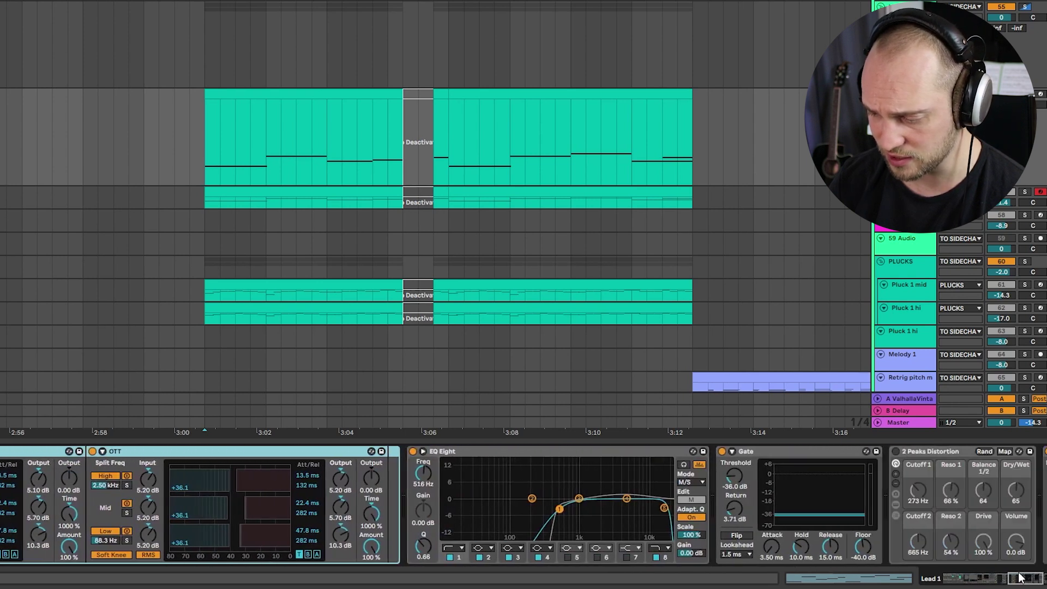
left_click(811, 450)
- Play the Lead 4 melody from bar 51 and inspect the rest of its device chain
left_click(357, 163)
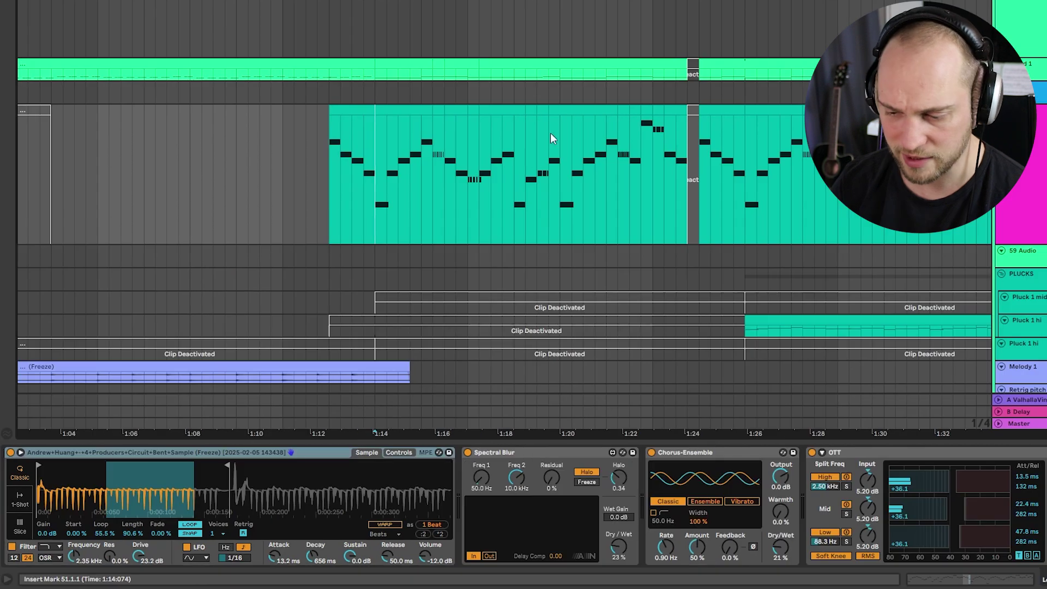
key("space")
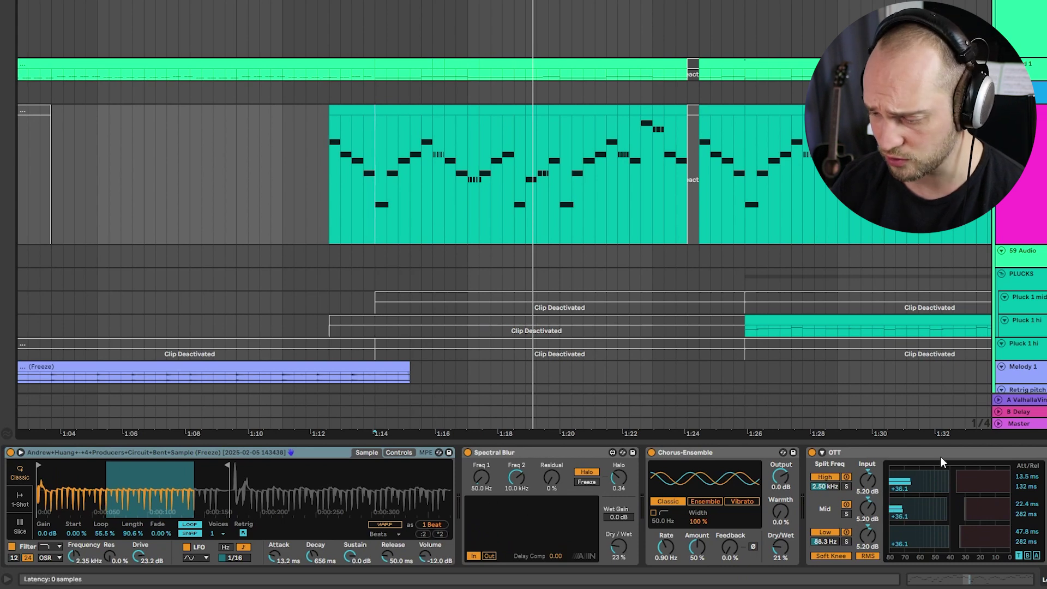
scroll(523, 507, "right", 10)
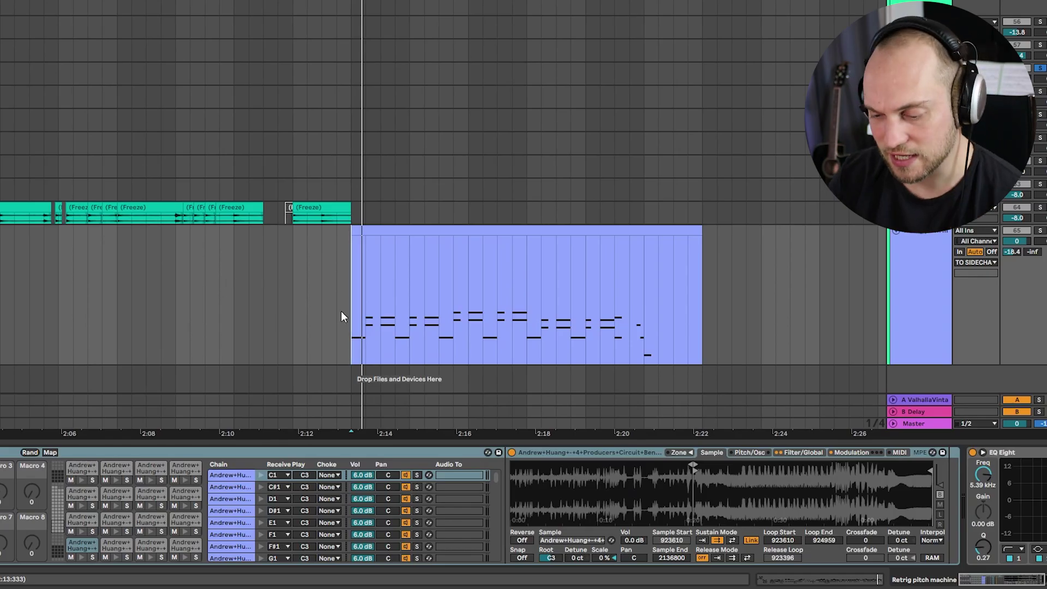
- Play the Retrig pitch machine clip and shorten the Sampler loop to a tiny slice starting at sample 923610
key("space")
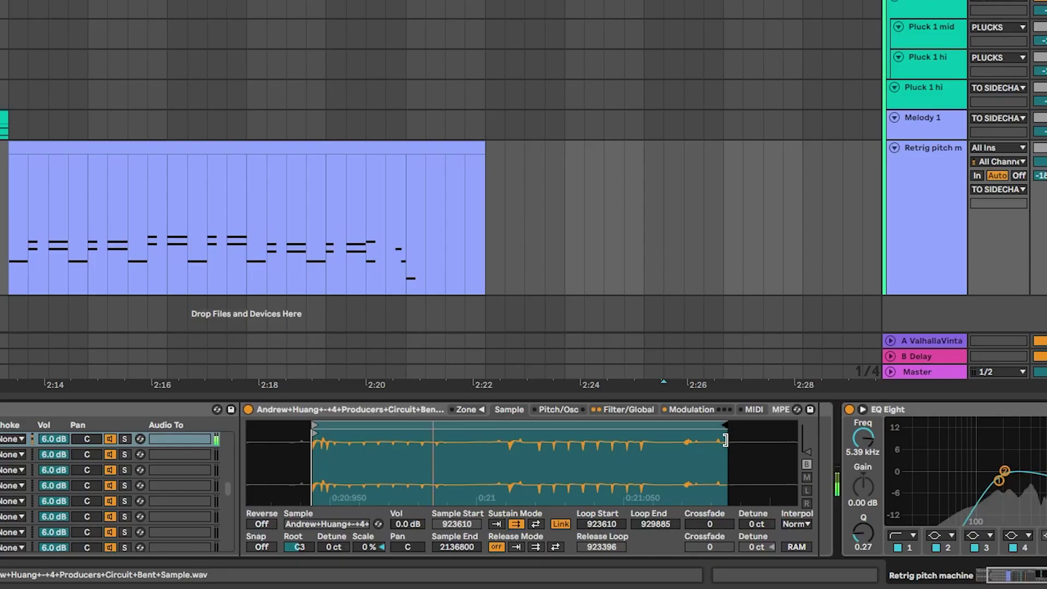
left_click_drag(725, 440, 322, 432)
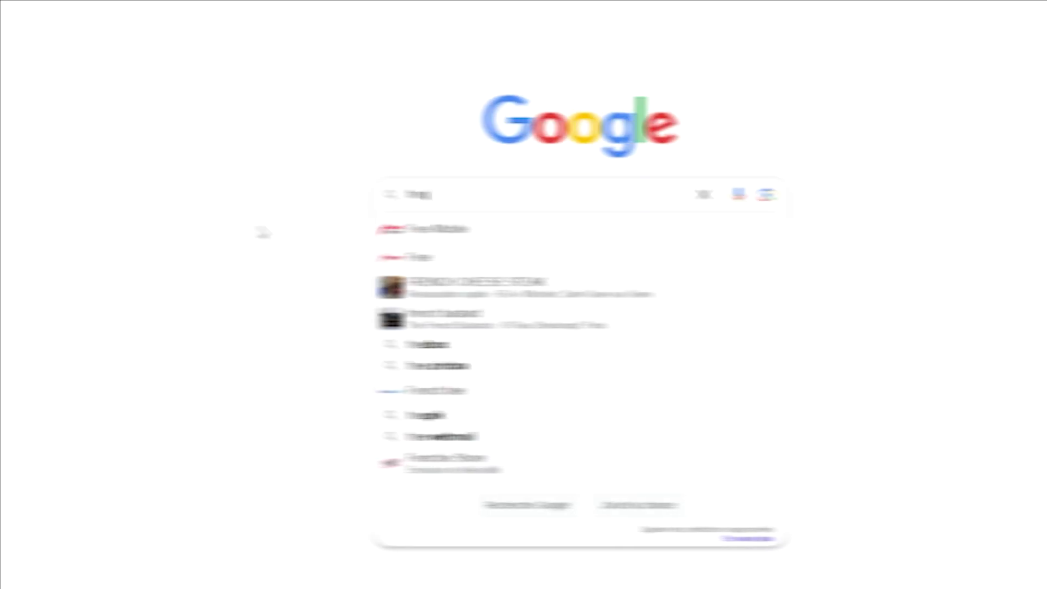
- Search Google for "frequency of notes" and browse the muted.io Note Frequency Chart
type("uency of notes")
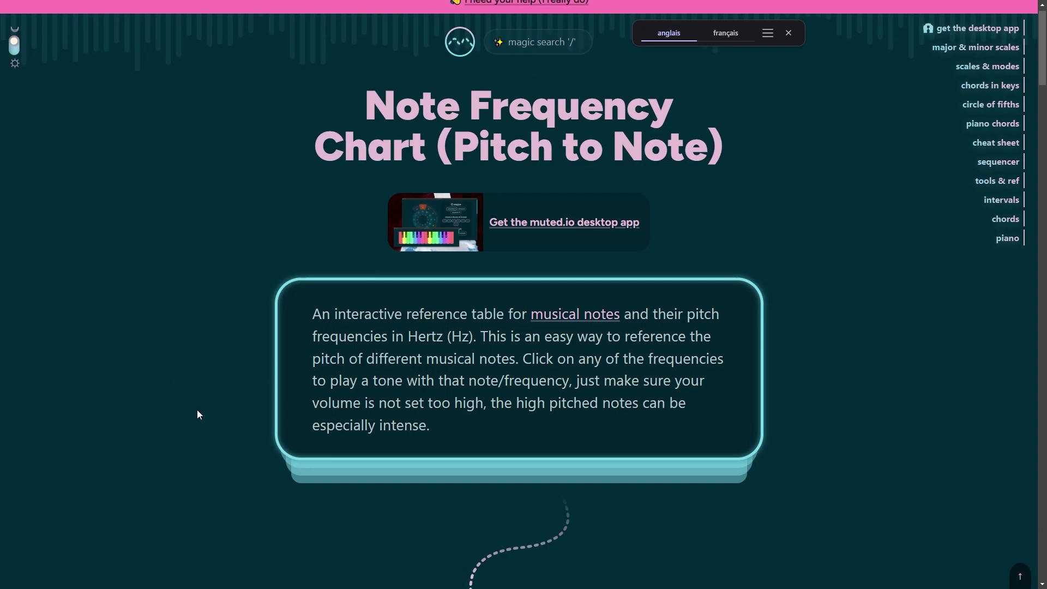
scroll(198, 410, "down", 10)
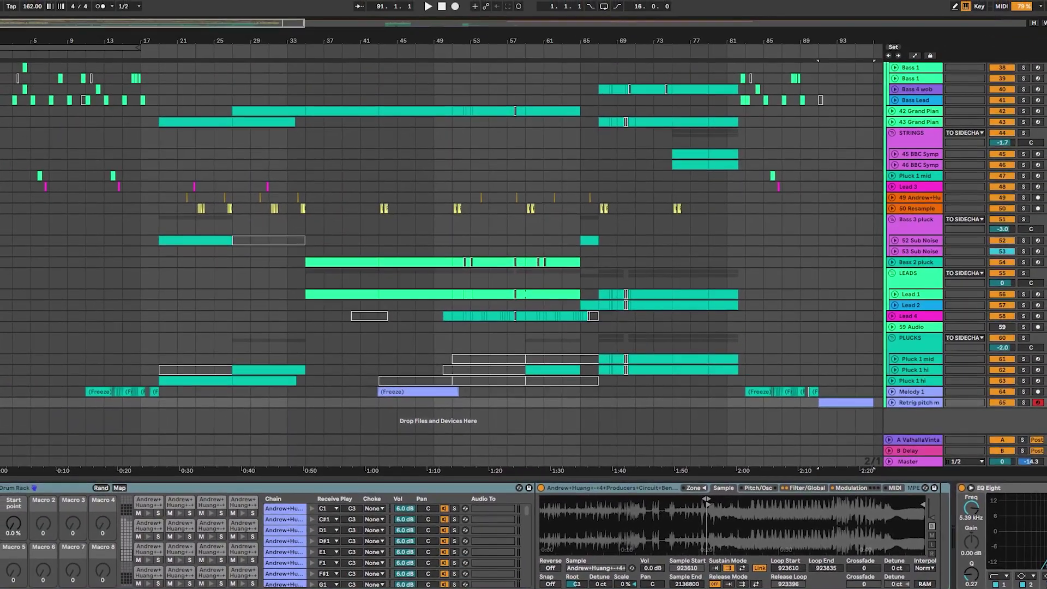
- Switch back to Ableton Live and inspect the sample loop points of the Retrig pitch machine's drum rack chains
key("alt+Tab")
left_click_drag(572, 24, 582, 20)
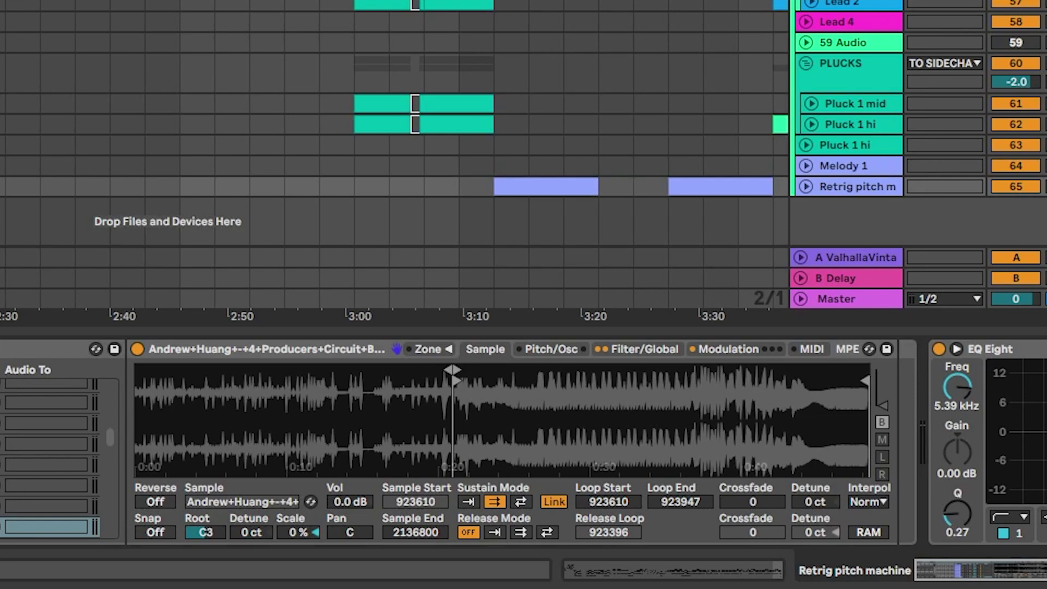
left_click_drag(621, 443, 554, 419)
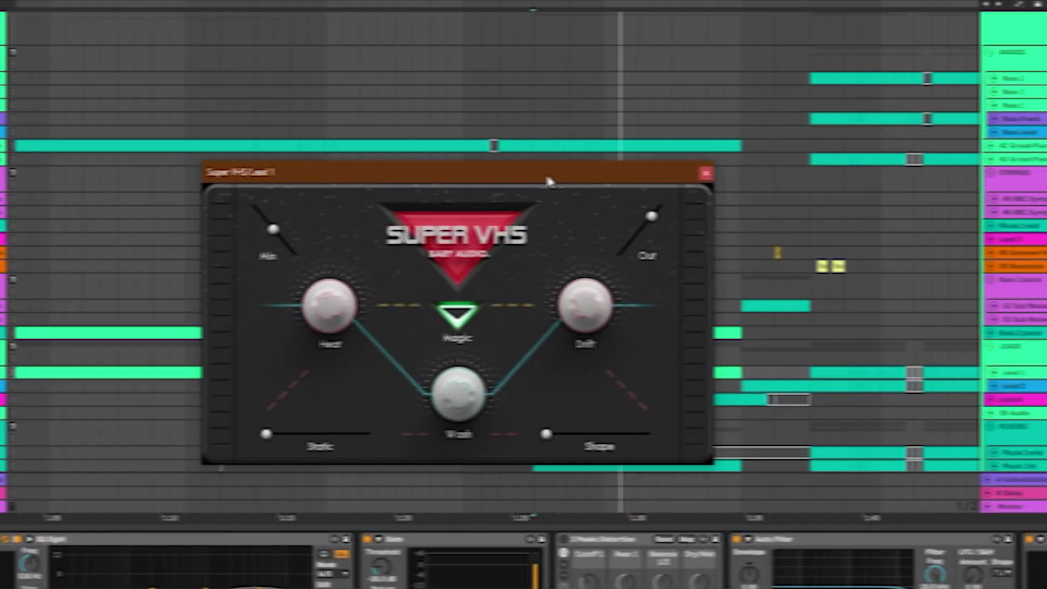
- Open Super VHS on the Lead 1 track during playback and toggle its Magic switch to compare the sound
left_click_drag(548, 180, 596, 143)
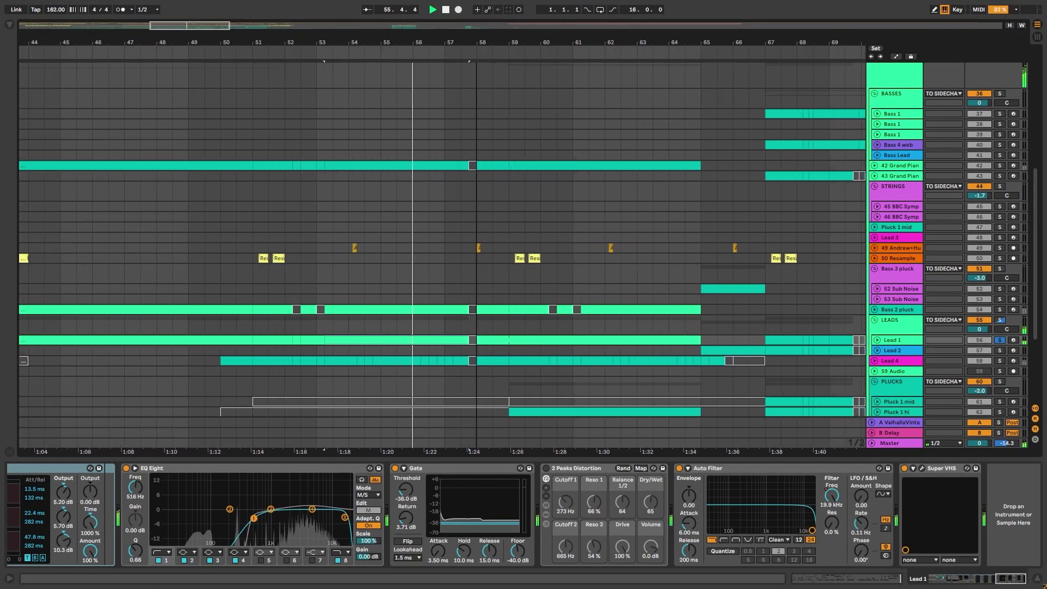
scroll(677, 300, "down", 2)
left_click(905, 468)
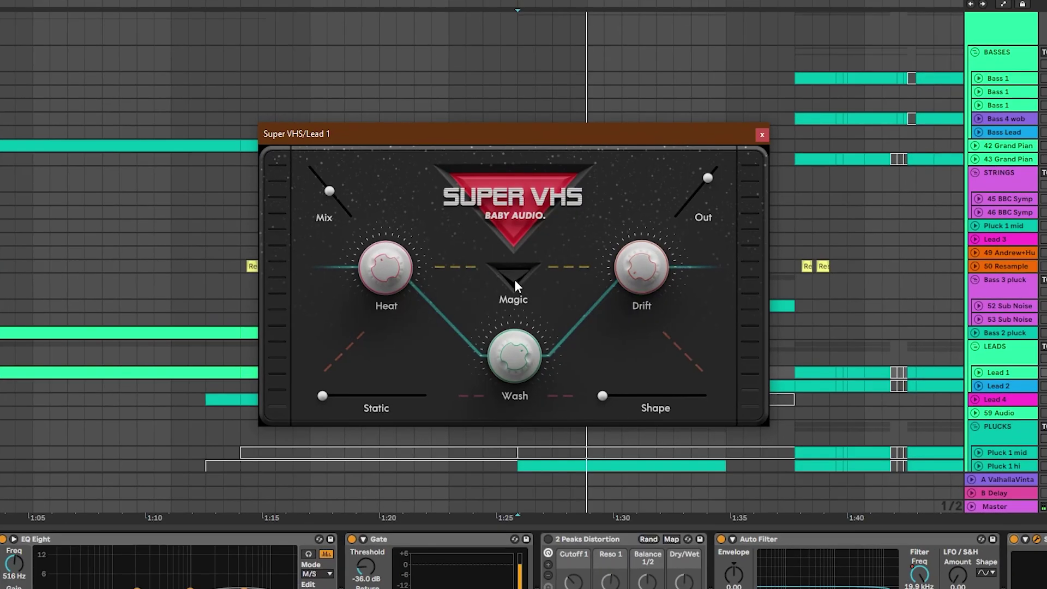
left_click(515, 279)
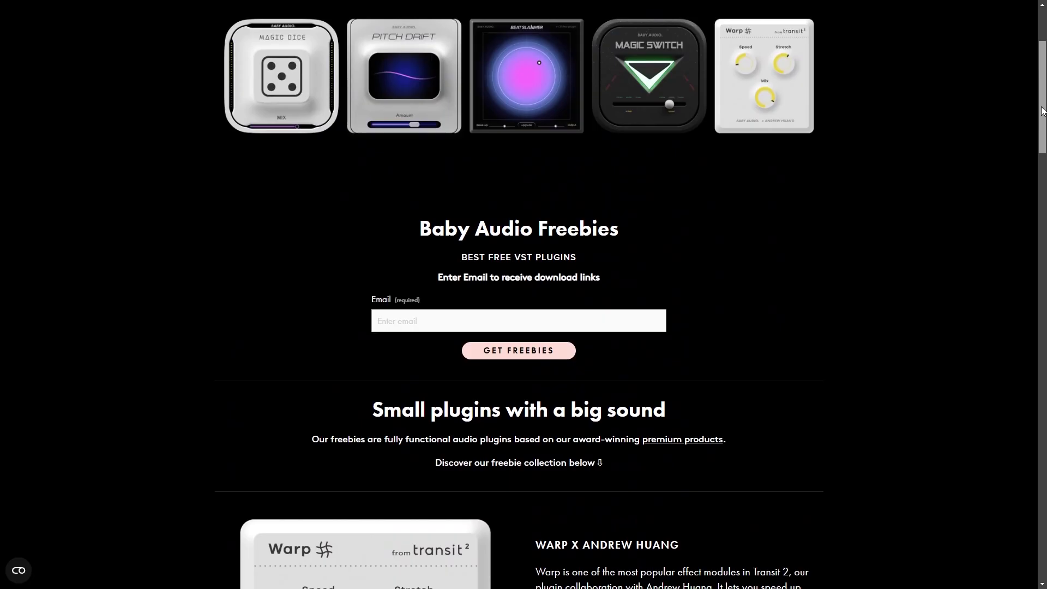
- Browse the free plugin collection on the Baby Audio Freebies web page
scroll(1031, 229, "down", 12)
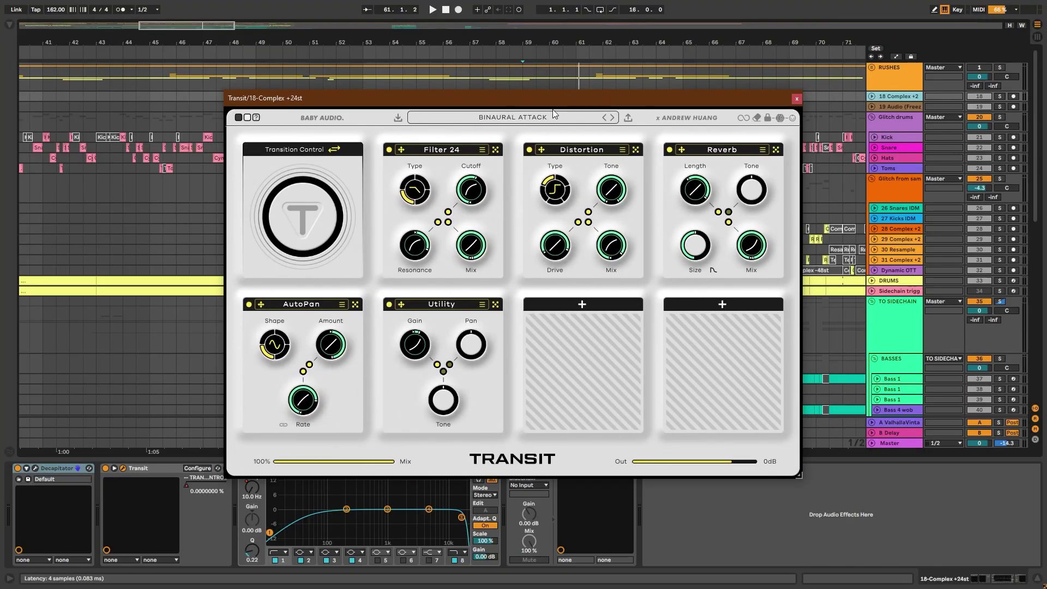
- Look through the effect modules available for Transit's first empty slot and browse its preset list
left_click(582, 304)
left_click_drag(640, 338, 640, 408)
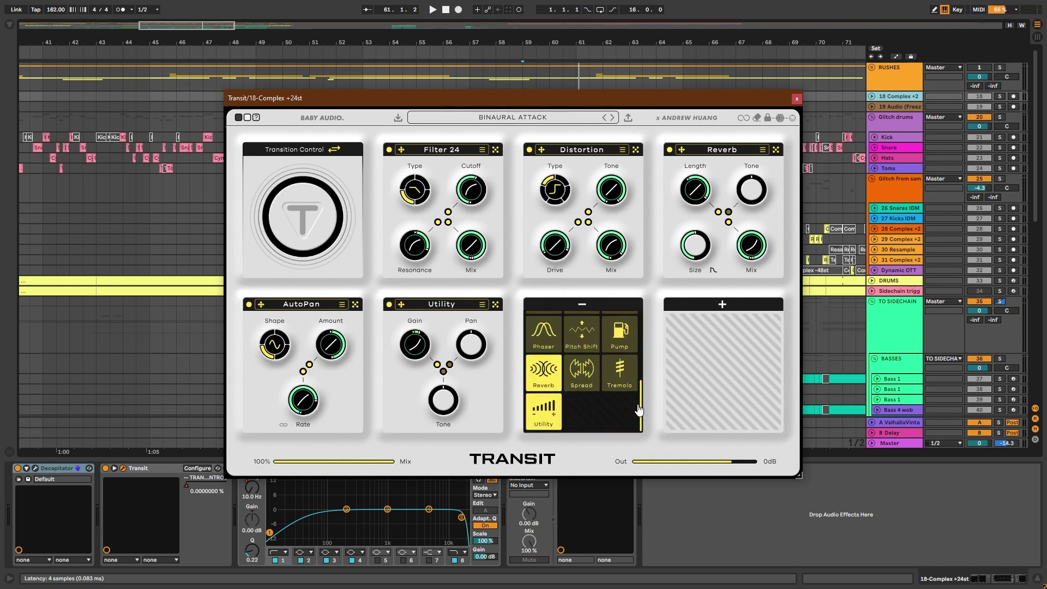
left_click(513, 117)
scroll(554, 180, "down", 5)
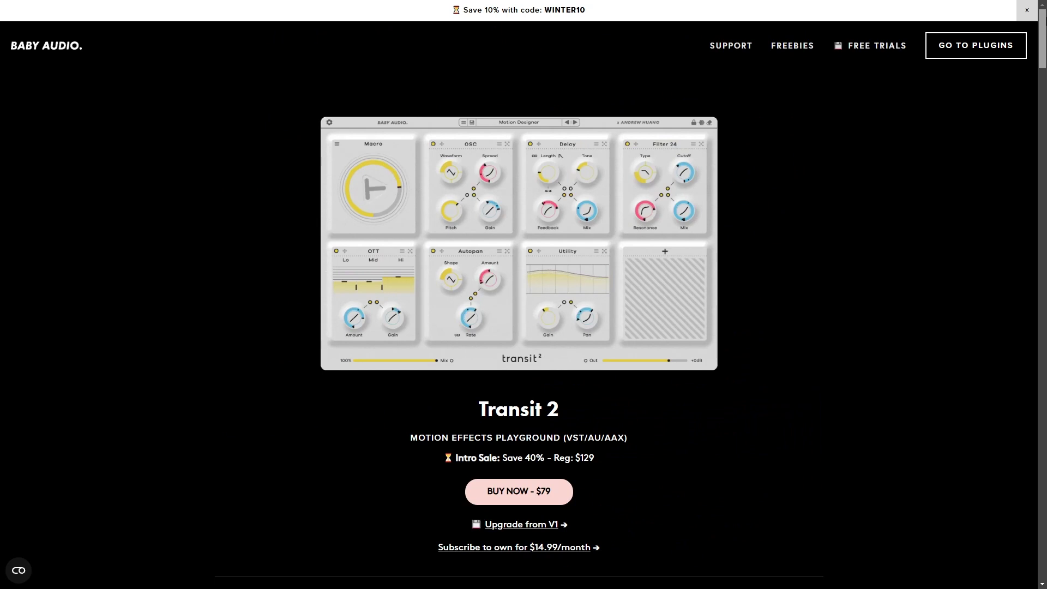
- Read the Transit 2 product page's sections on effect modules and new features in V2
left_click(1040, 240)
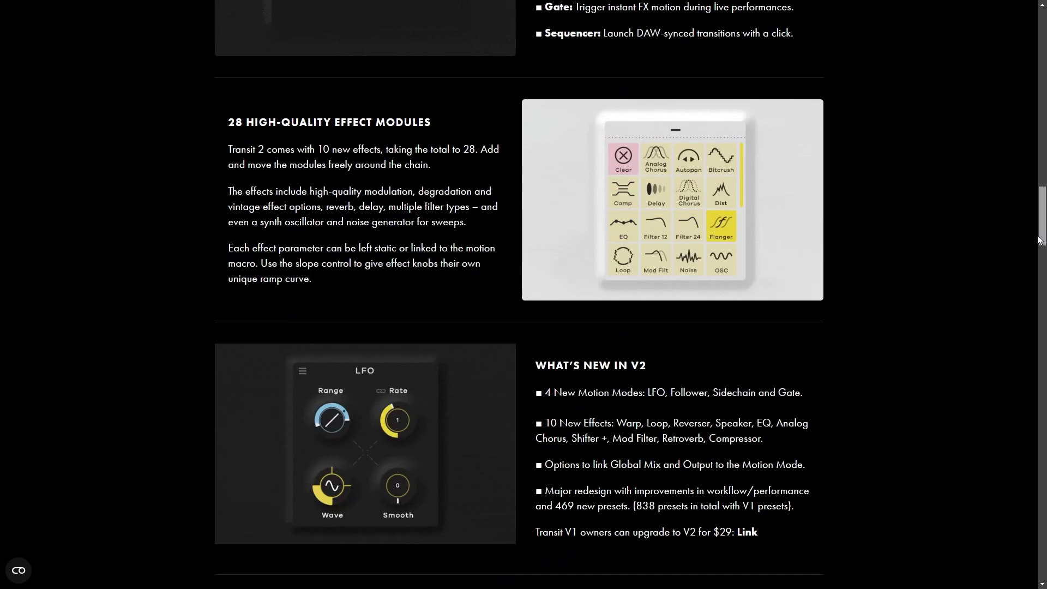
left_click_drag(1040, 240, 1043, 188)
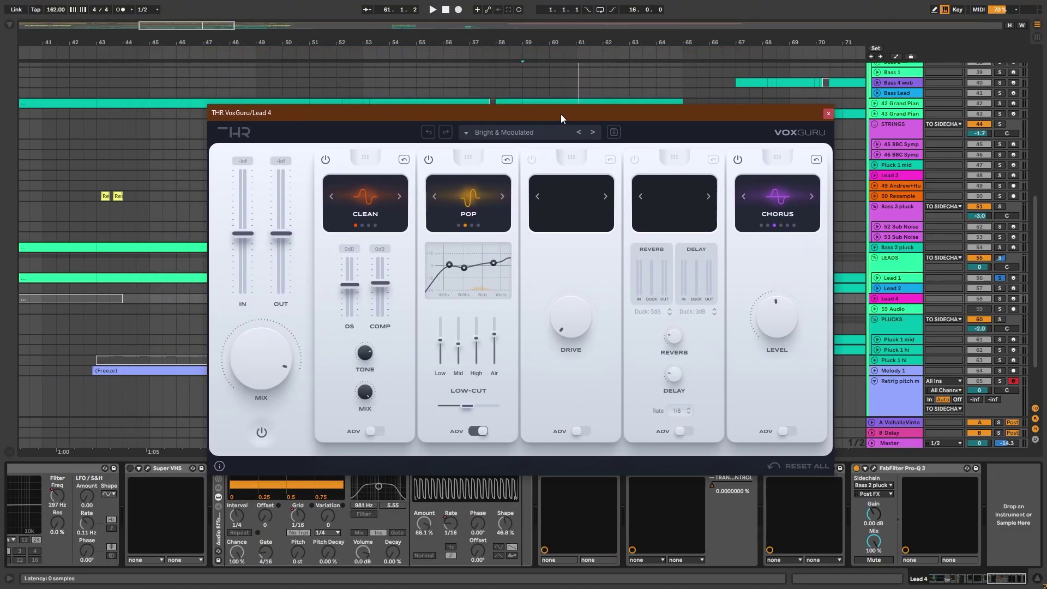
- Examine the VoxGuru plugin's Bright & Modulated preset on Lead 4 and bring the enlarged track's melody clips into view
mouse_move(560, 113)
left_mouse_down()
mouse_move(533, 89)
mouse_move(554, 106)
mouse_move(544, 102)
left_mouse_up()
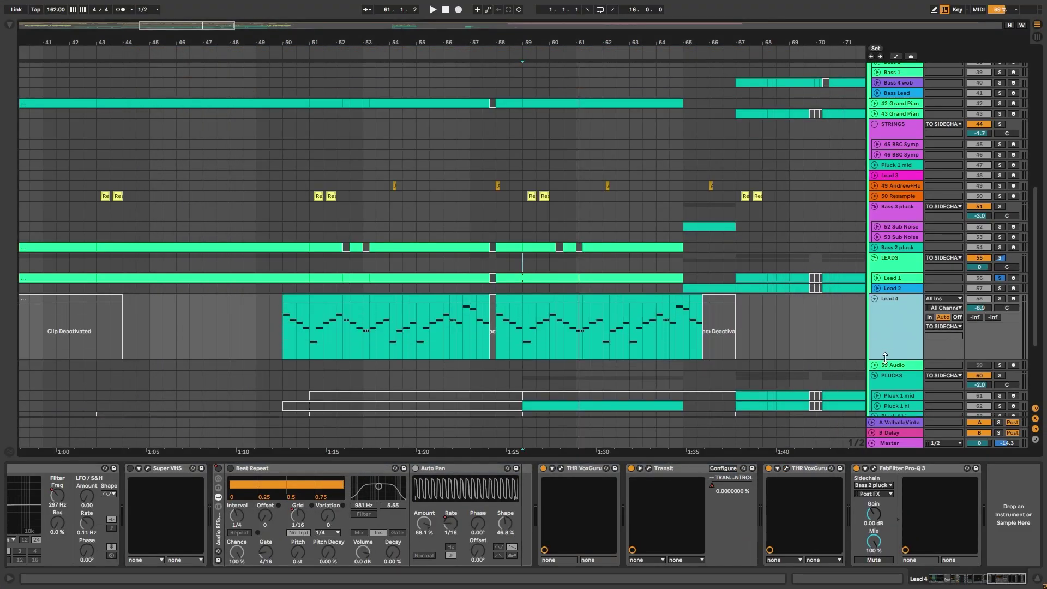
scroll(338, 294, "down", 1)
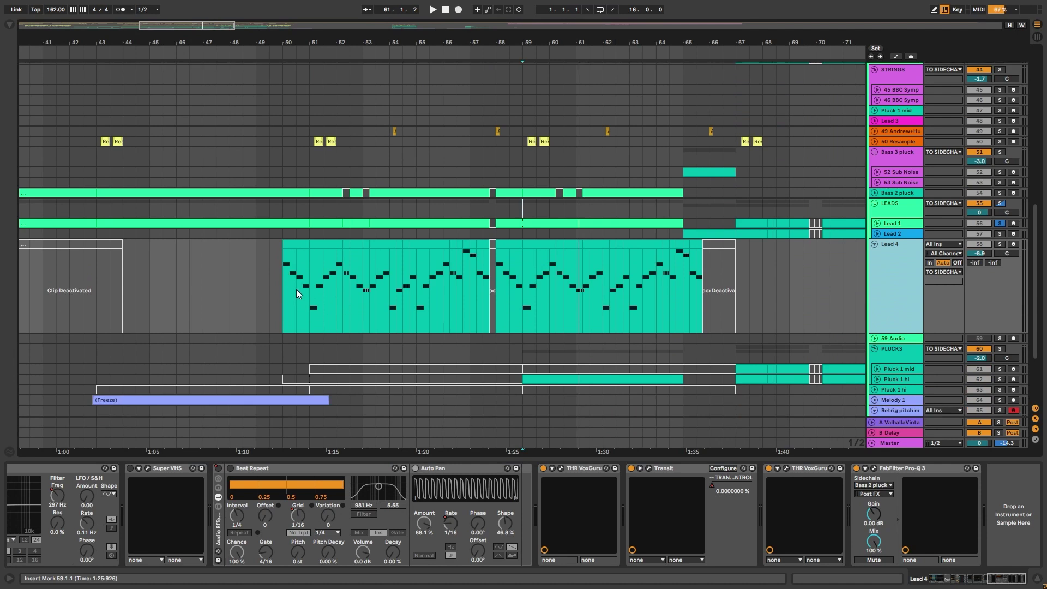
- Browse VoxGuru's preset categories on Lead 4, then audition the melody from bar 51 with the second VoxGuru bypassed and enabled
left_click(304, 304)
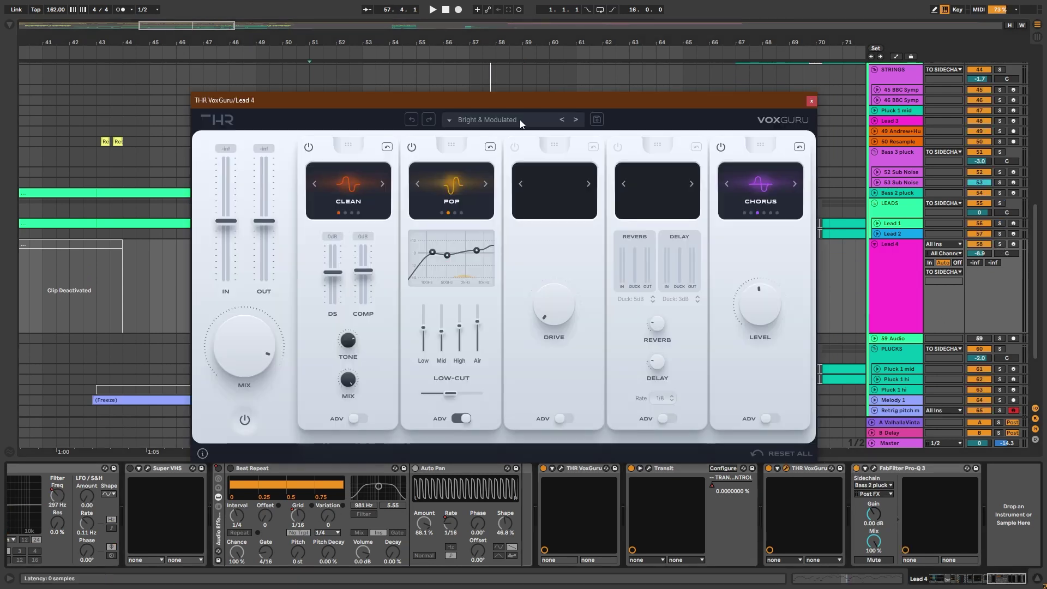
left_click(519, 120)
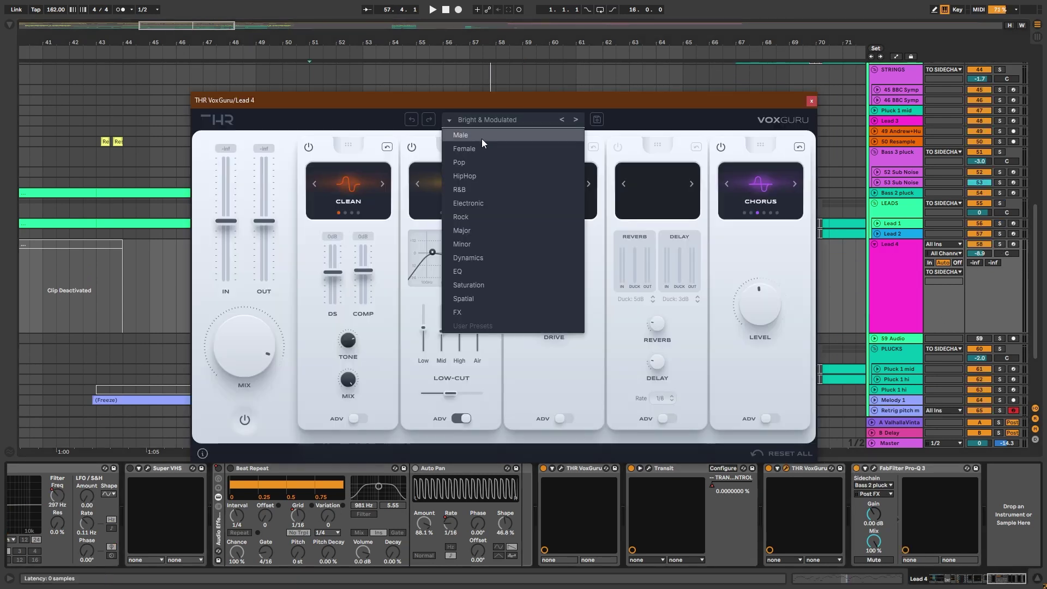
mouse_move(481, 148)
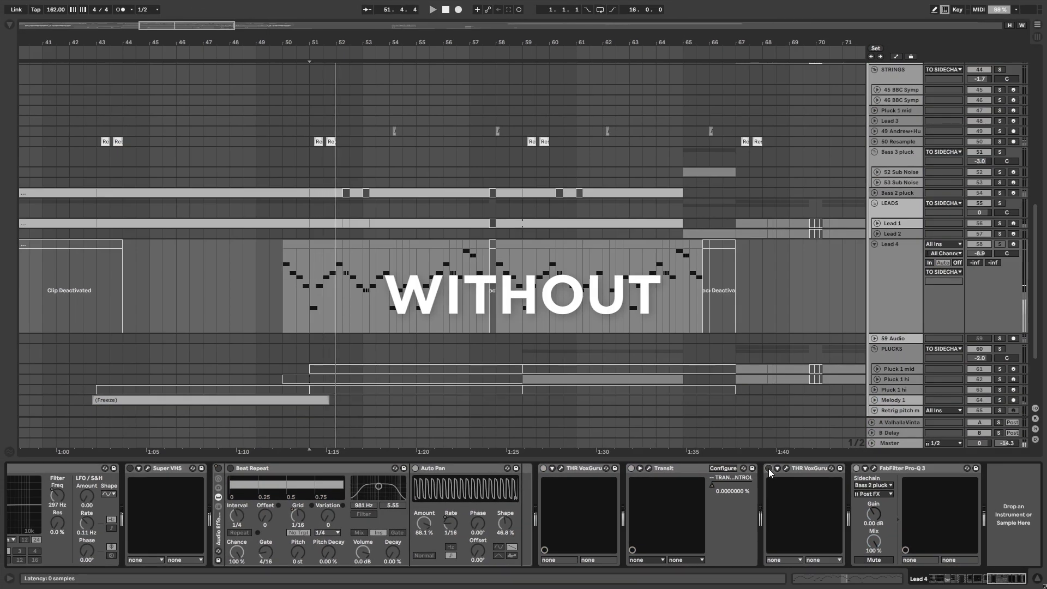
left_click(768, 469)
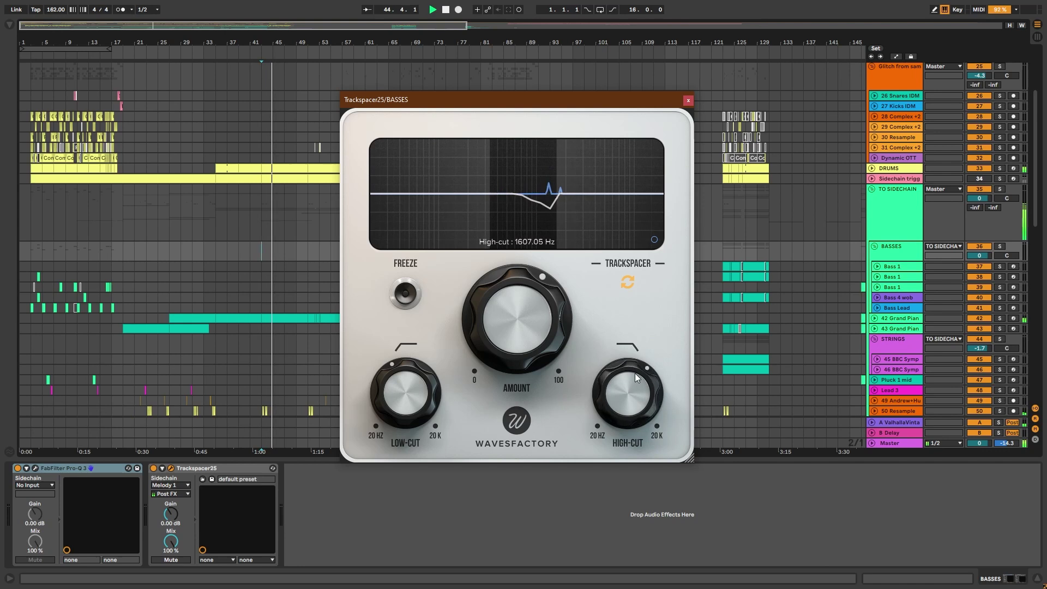
- Examine the low-cut and high-cut controls of the Trackspacer plugin on the BASSES group
left_click_drag(404, 431, 414, 374)
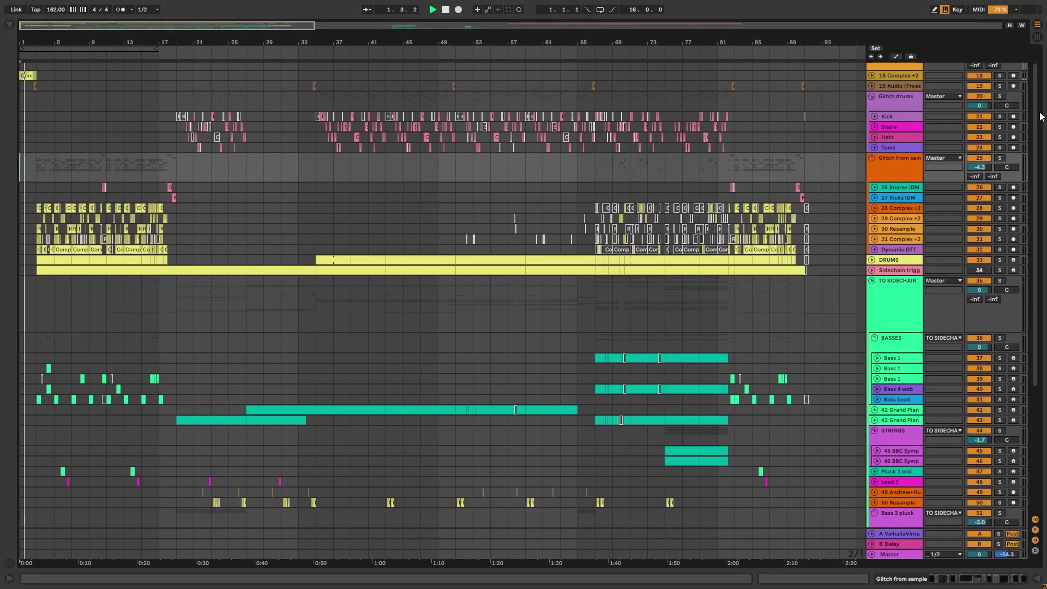
- Play the full arrangement from the start, following the drum, glitch, bass, string, lead and pluck tracks through to the retrig pitch ending
left_click_drag(1037, 119, 1037, 146)
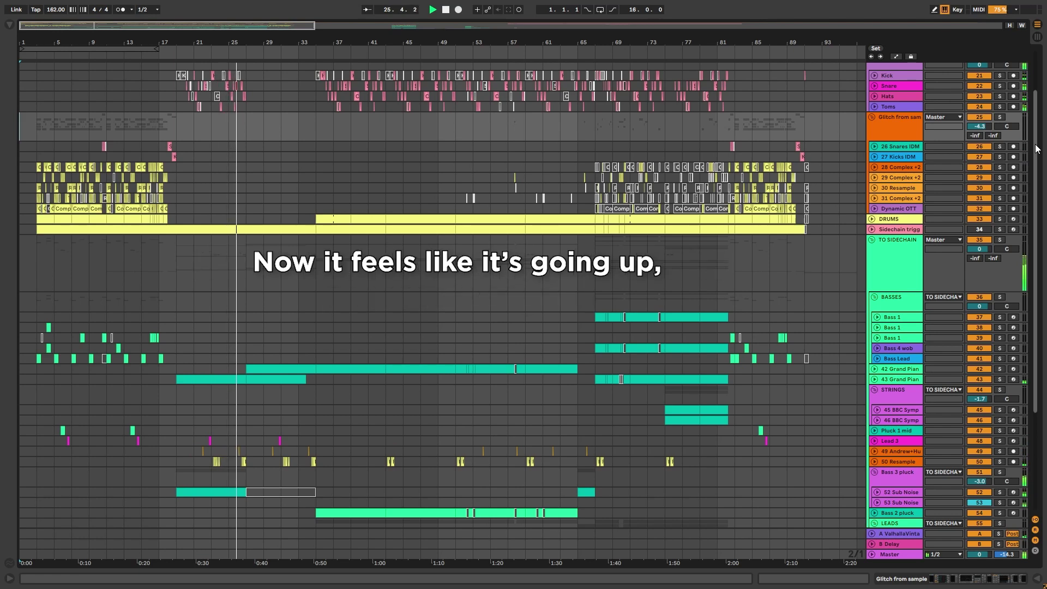
left_click_drag(1036, 149, 1030, 231)
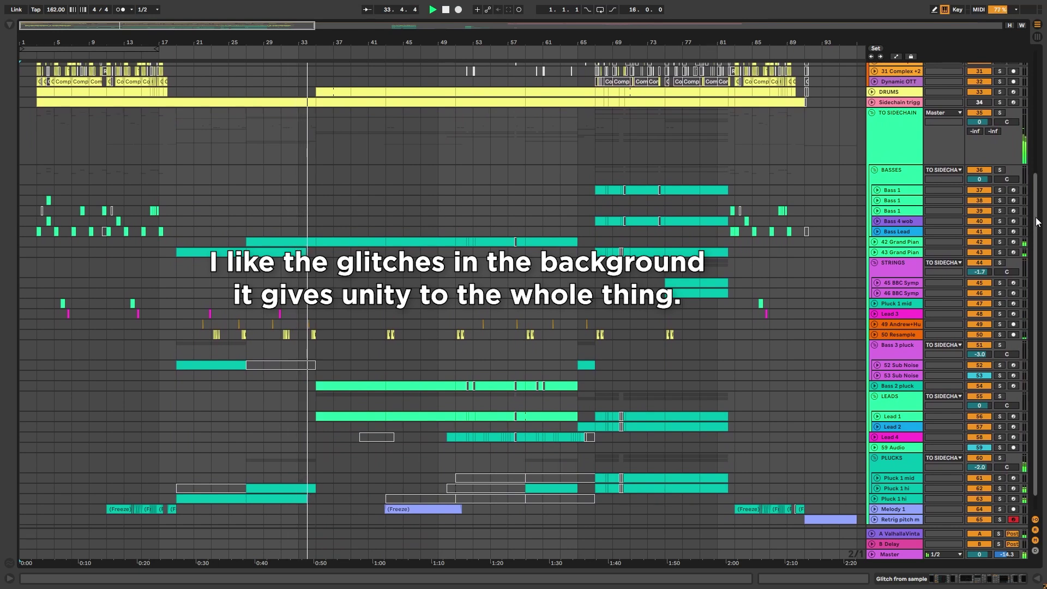
mouse_move(1037, 221)
left_mouse_down()
mouse_move(1040, 131)
mouse_move(1034, 261)
mouse_move(1040, 212)
left_mouse_up()
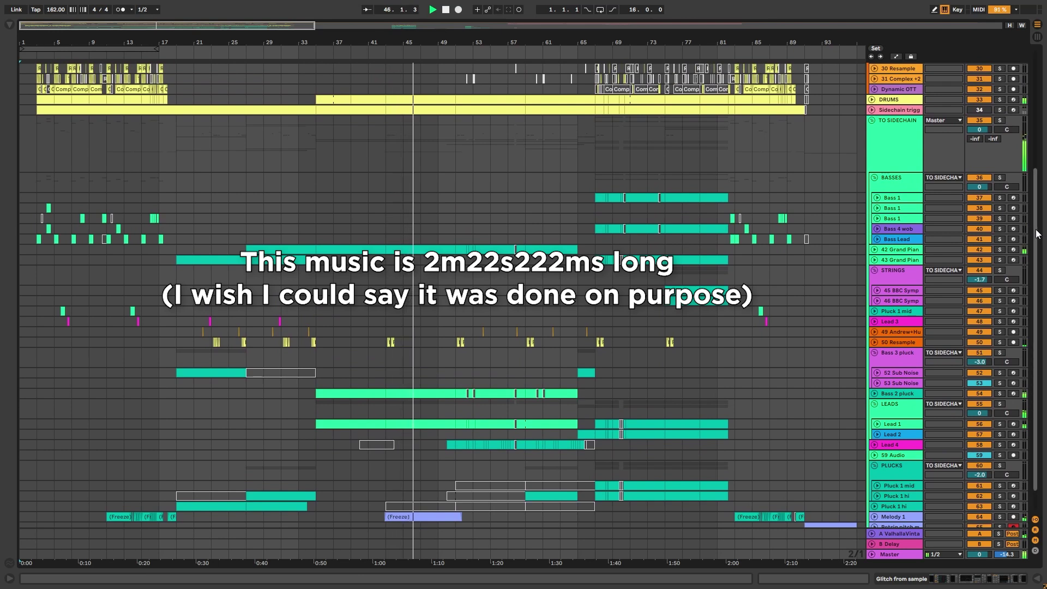
left_click_drag(1037, 235, 1036, 220)
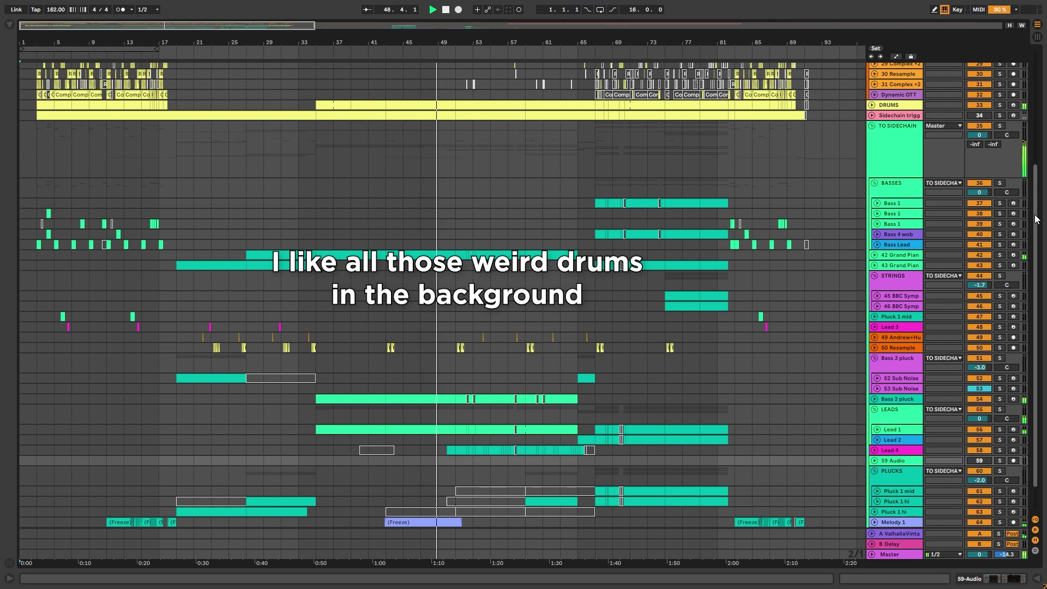
left_click_drag(1037, 218, 1037, 220)
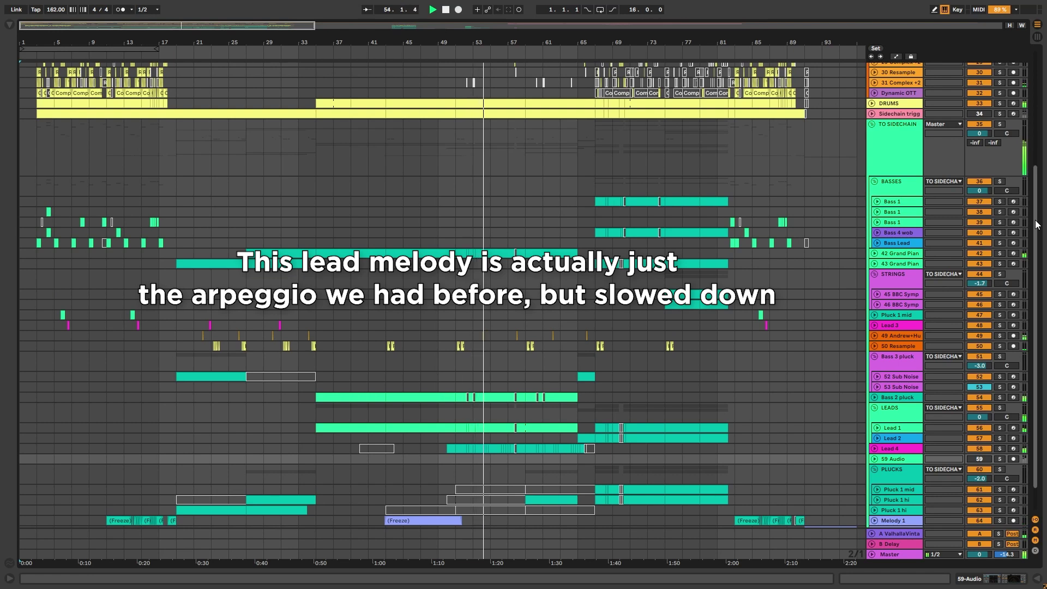
left_click_drag(1036, 224, 1038, 142)
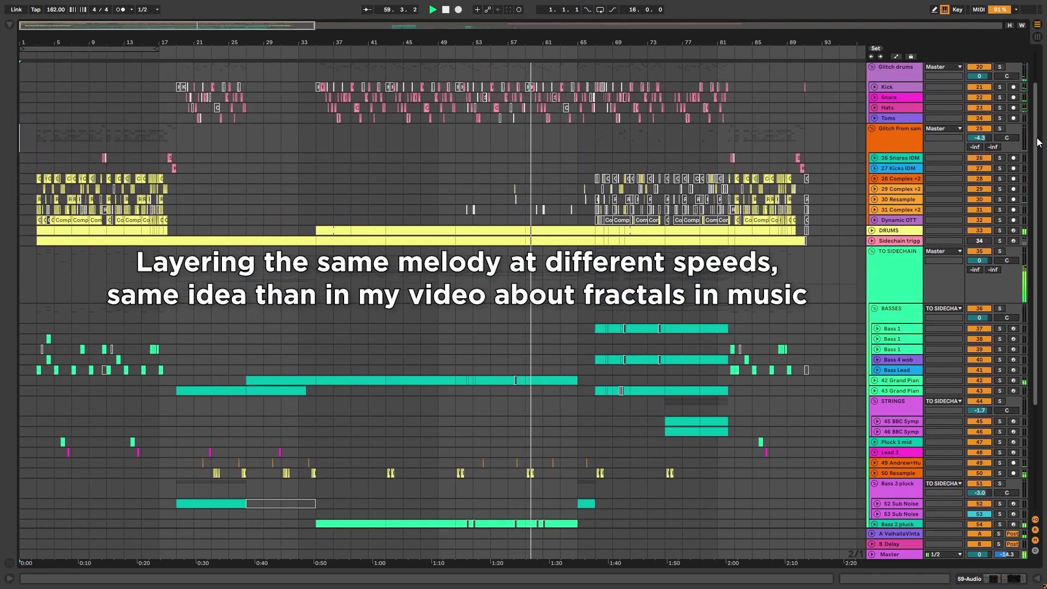
left_click_drag(1039, 142, 1044, 178)
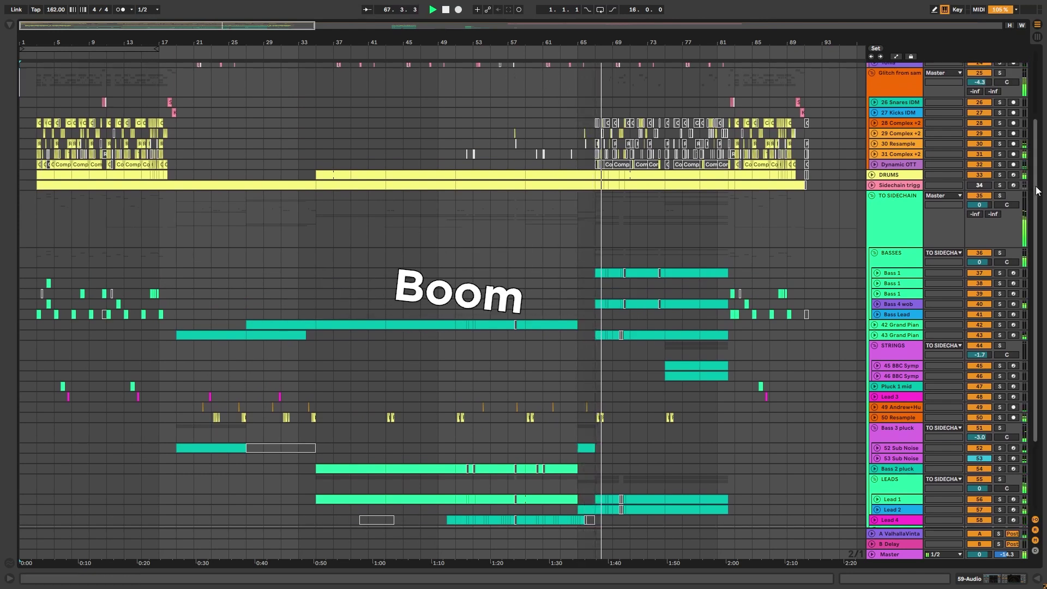
left_click_drag(1038, 190, 1037, 184)
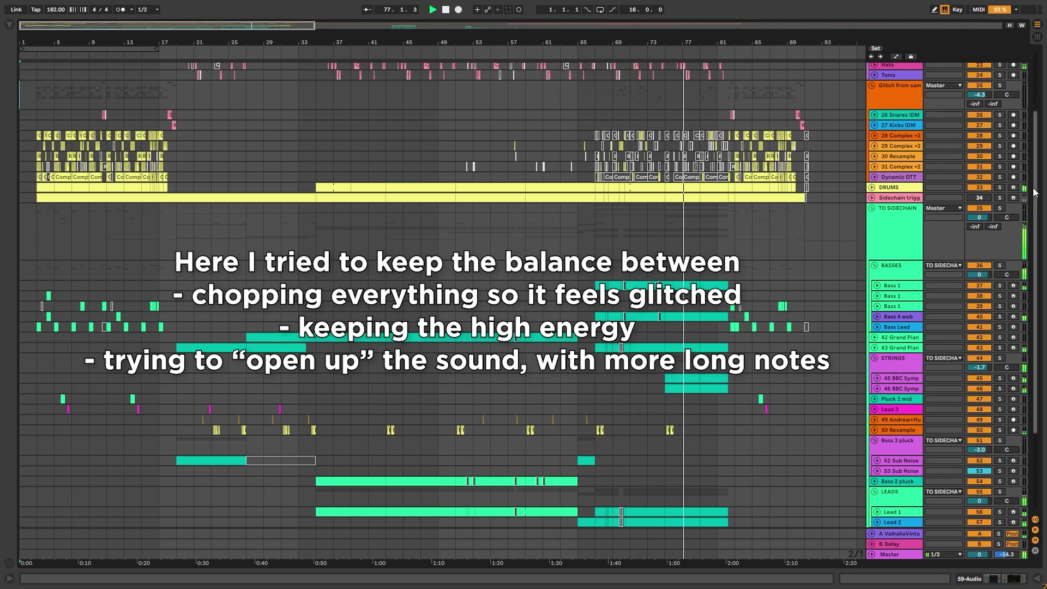
left_click_drag(1036, 192, 1035, 140)
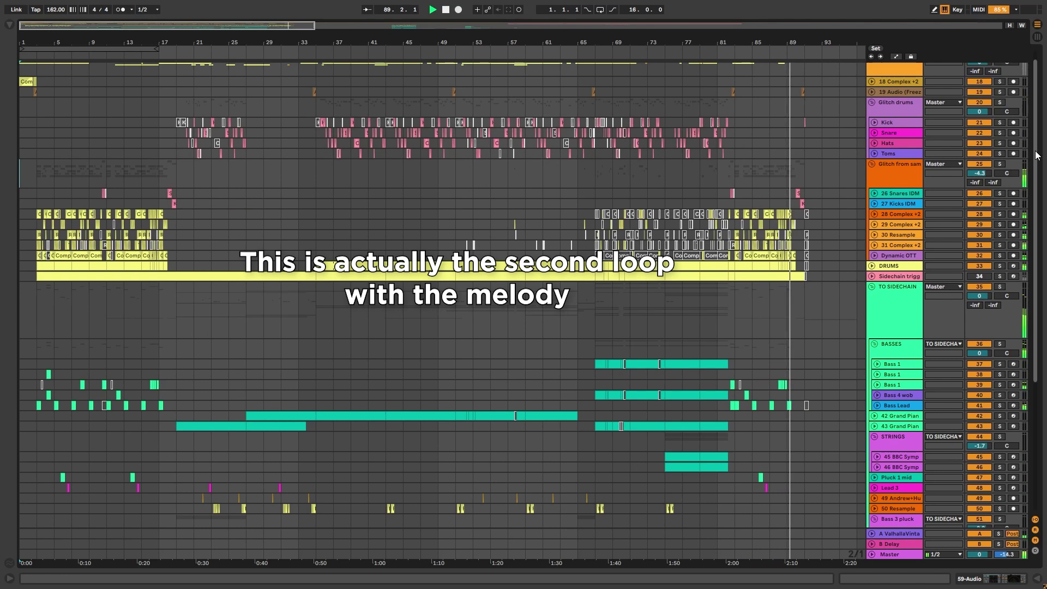
left_click_drag(1038, 156, 1031, 291)
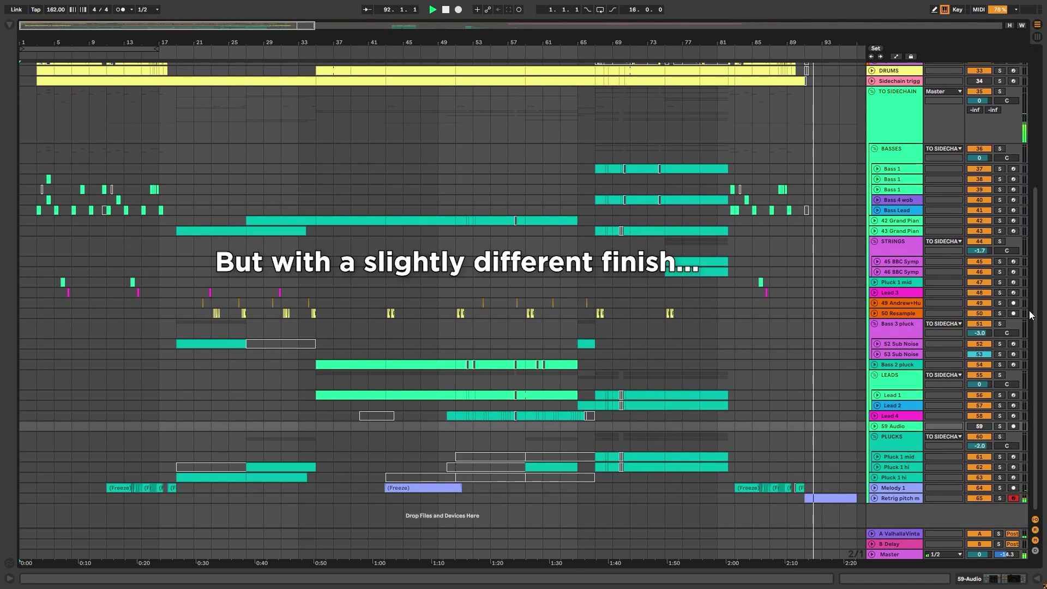